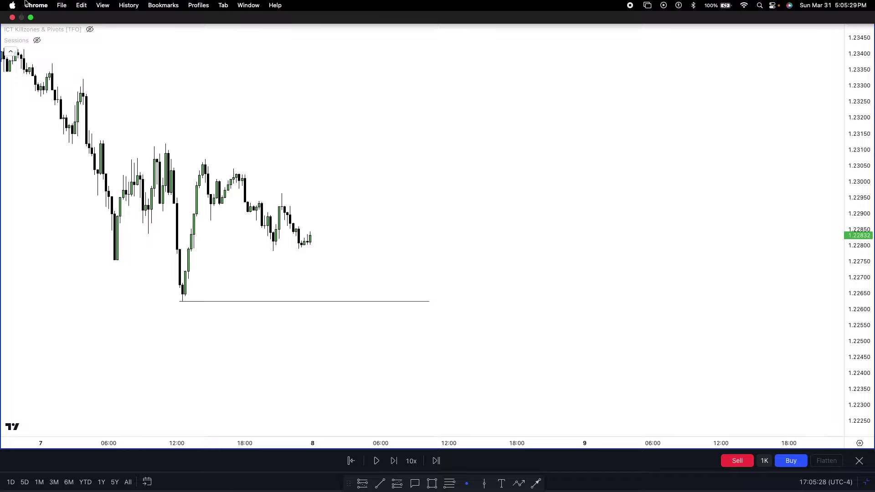
- Mark the decline from the 6 November high into 7 November with a temporary rectangle and remove it
left_click_drag(868, 305, 857, 334)
scroll(661, 327, "down", 2)
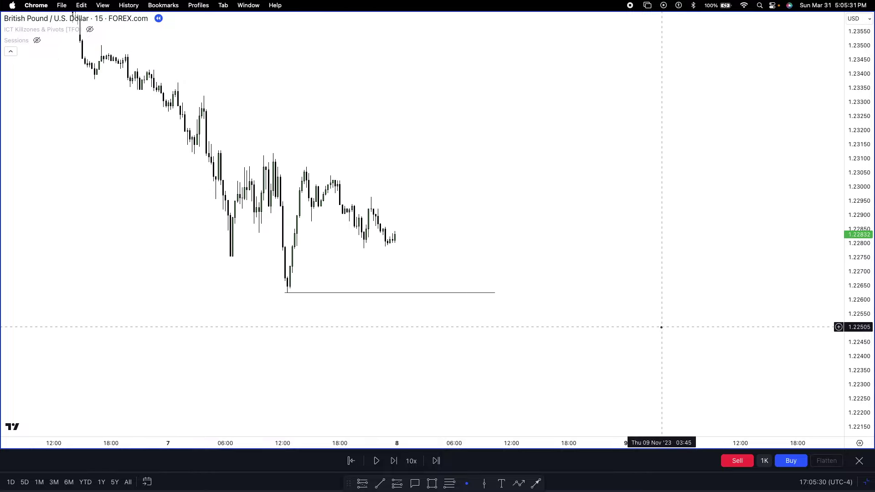
left_click_drag(547, 267, 546, 288)
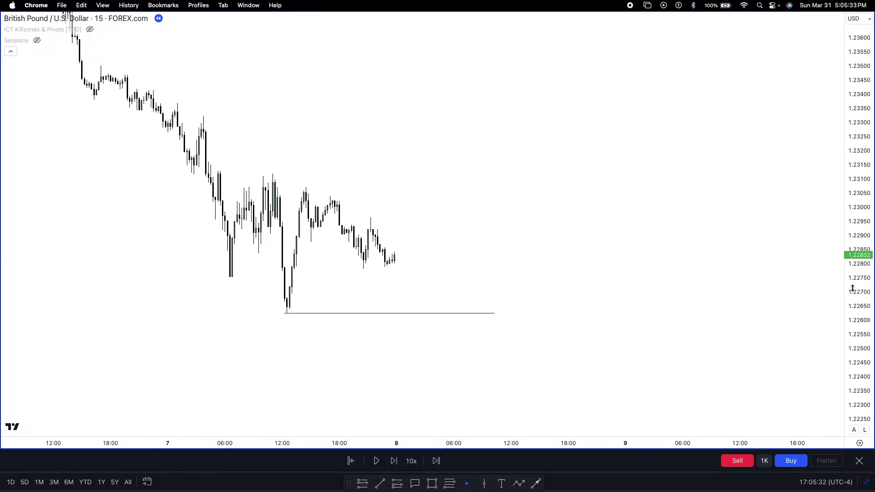
scroll(453, 242, "down", 2)
left_click_drag(866, 306, 863, 367)
left_click_drag(314, 275, 303, 312)
left_click(432, 483)
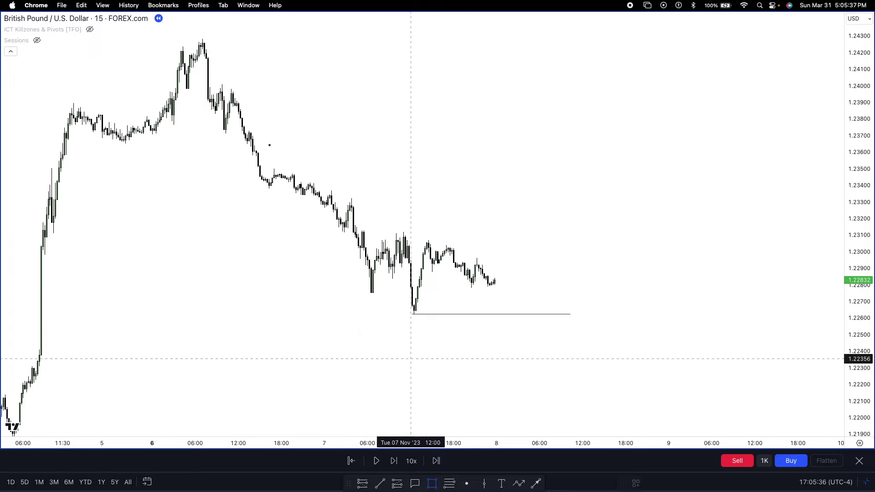
mouse_move(206, 46)
left_mouse_down()
mouse_move(340, 245)
mouse_move(424, 313)
left_mouse_up()
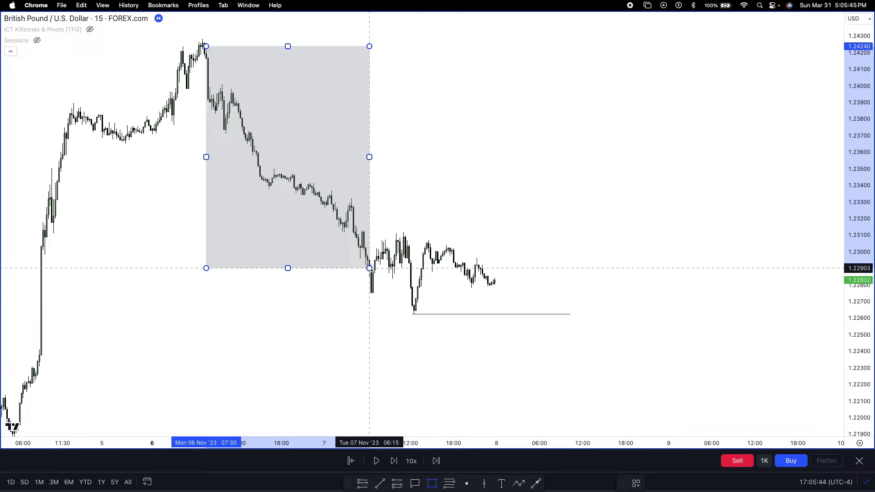
key("Escape")
right_click(380, 182)
left_click(401, 189)
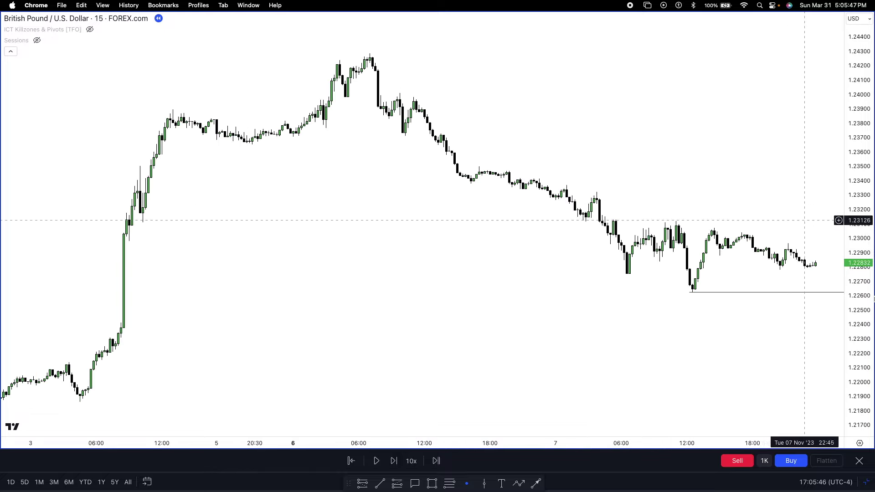
- Examine the price action around the 7 November low and the horizontal line extending from it
scroll(824, 119, "up", 3)
left_click_drag(729, 172, 530, 150)
scroll(570, 178, "up", 4)
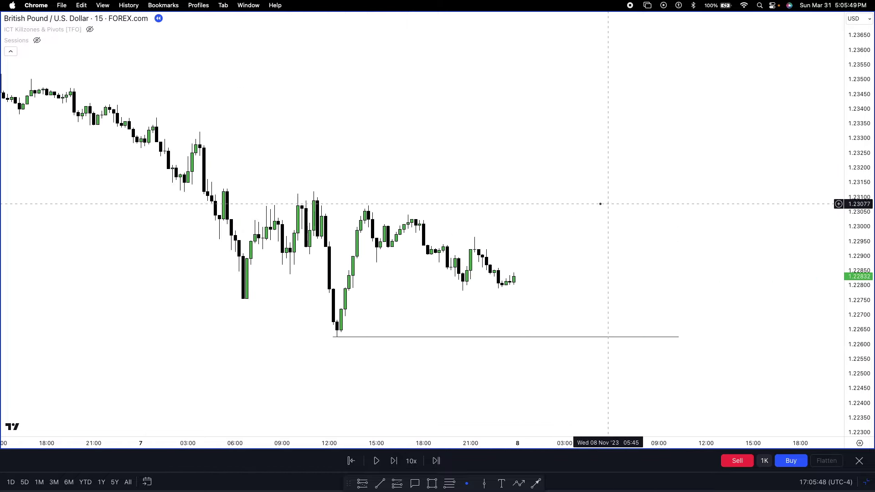
left_click_drag(607, 204, 580, 187)
left_click_drag(865, 326, 862, 255)
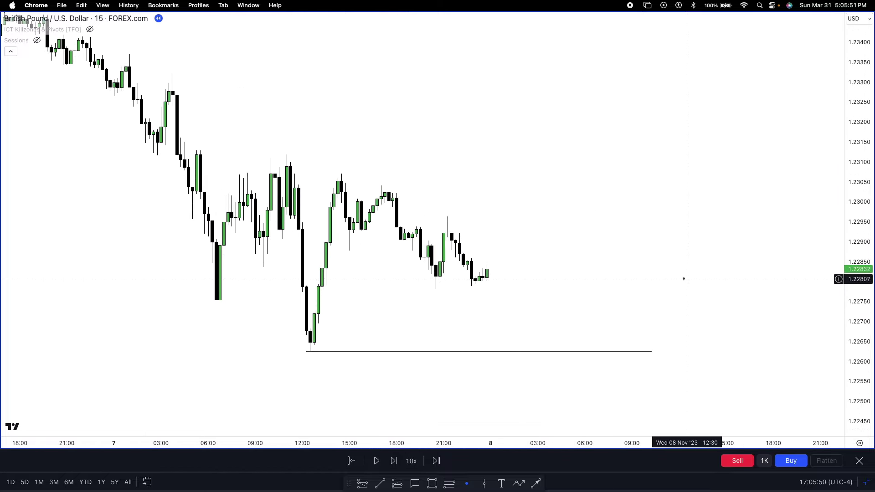
left_click_drag(685, 279, 635, 258)
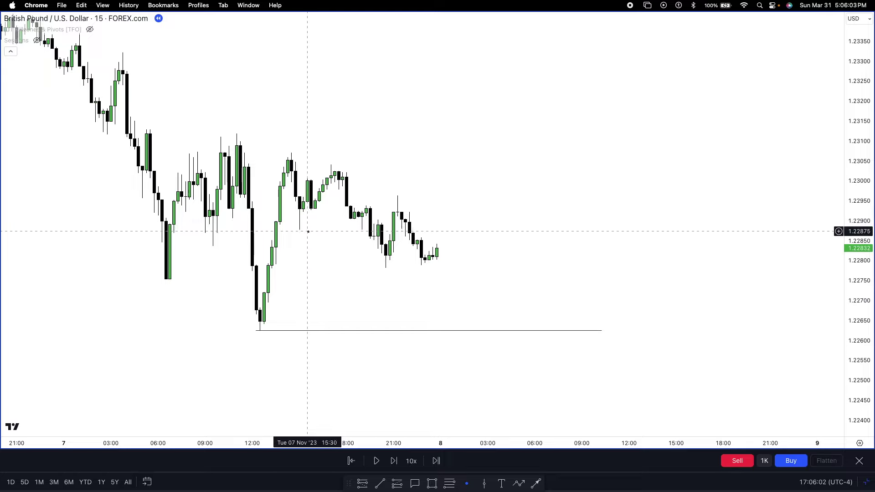
left_click_drag(869, 313, 866, 280)
left_click_drag(643, 257, 591, 250)
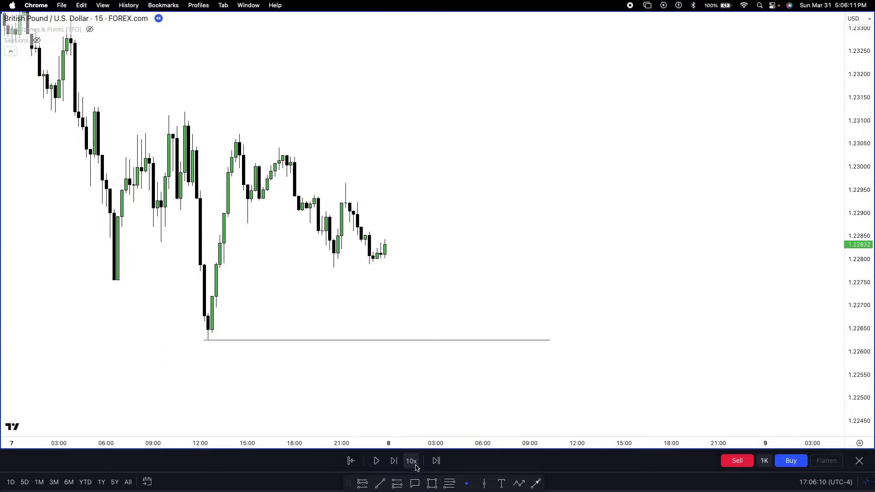
- Draw a horizontal arrow line at about 1.22543 from 07:00 to 12:00 on 8 November and label it NOP
left_click(534, 484)
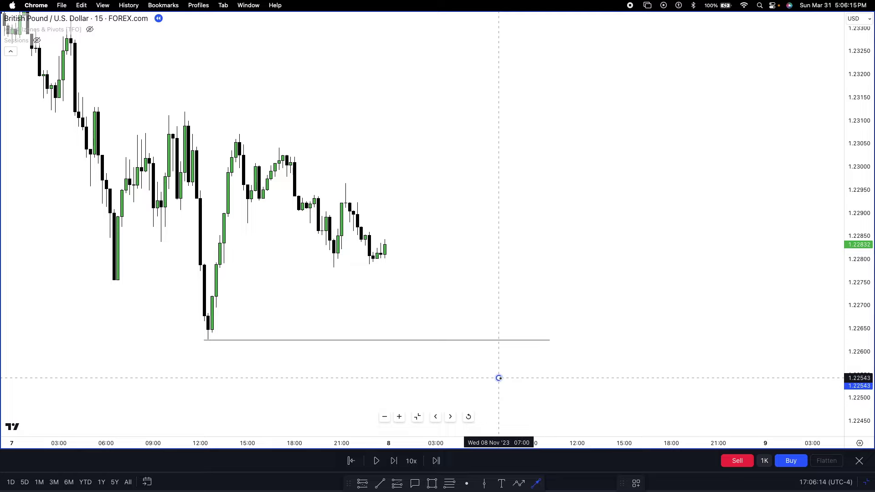
left_click_drag(499, 378, 562, 378)
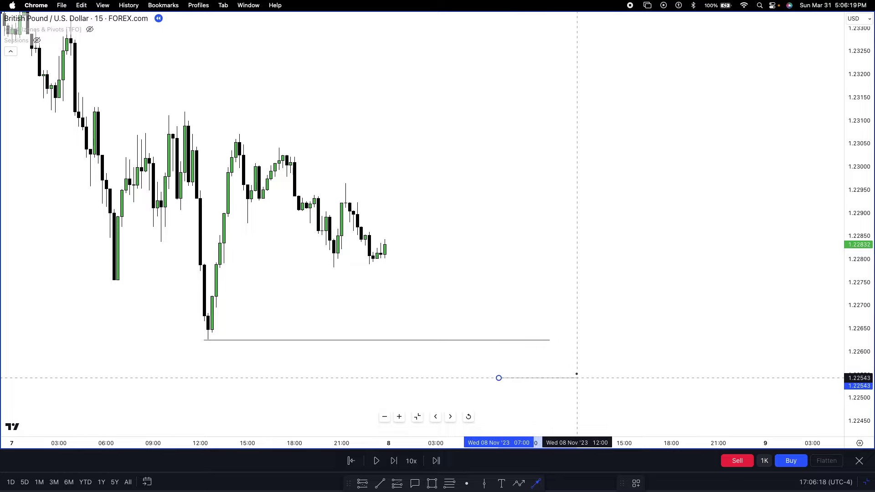
left_click(576, 377)
right_click(560, 361)
left_click(541, 371)
double_click(542, 379)
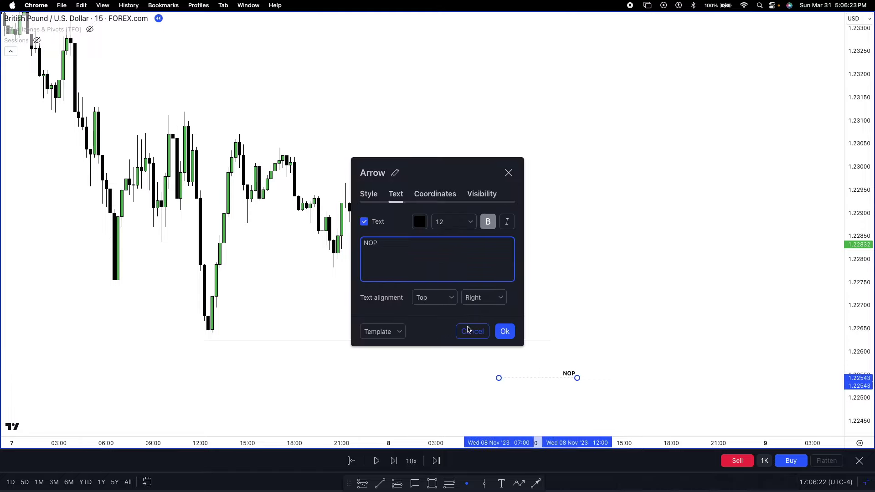
left_click(504, 332)
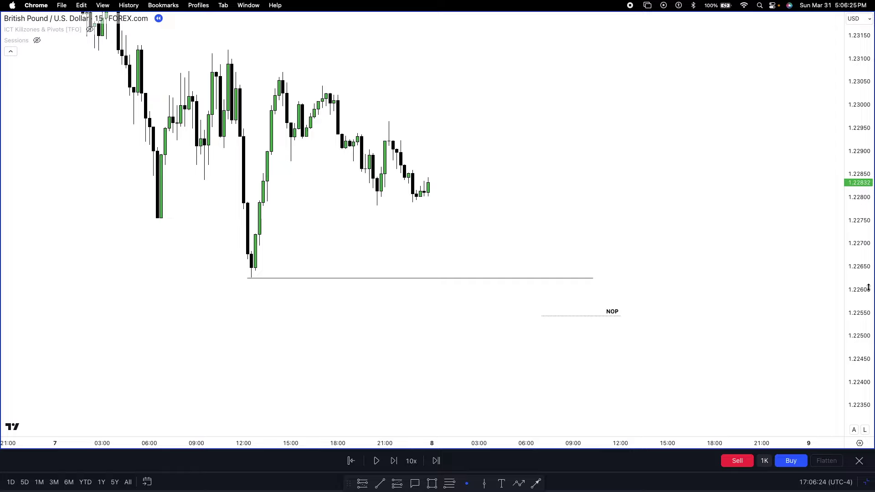
- Advance the bar replay candle by candle to 03:30 on 8 November
left_click_drag(658, 372, 610, 373)
scroll(377, 352, "down", 1)
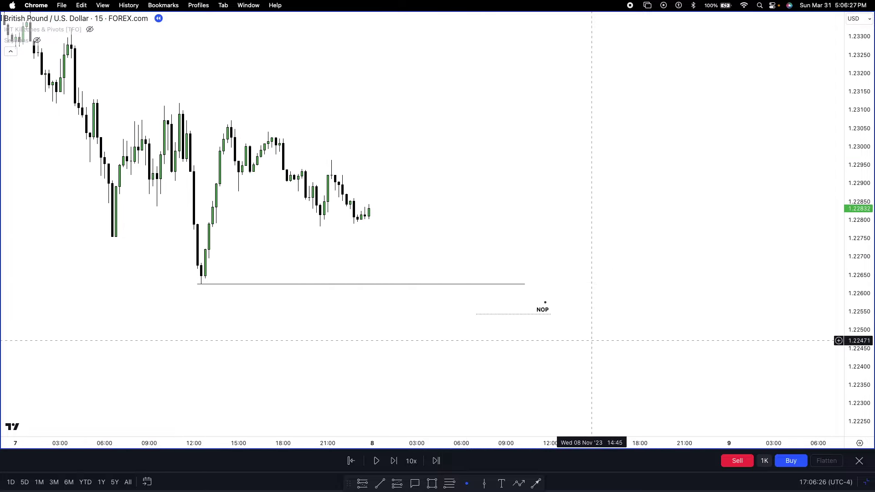
left_click(395, 465)
left_click(395, 466)
left_click(395, 465)
left_click(395, 466)
left_click(395, 465)
left_click(395, 465)
left_click(394, 466)
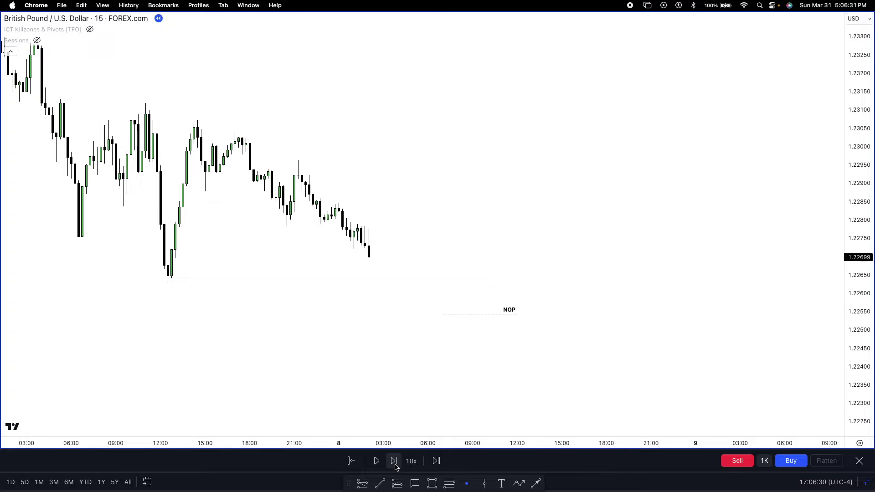
left_click(395, 466)
left_click(395, 465)
left_click(395, 465)
left_click(395, 465)
left_click(395, 466)
left_click(395, 465)
left_click_drag(858, 300, 858, 250)
key("shift+Right")
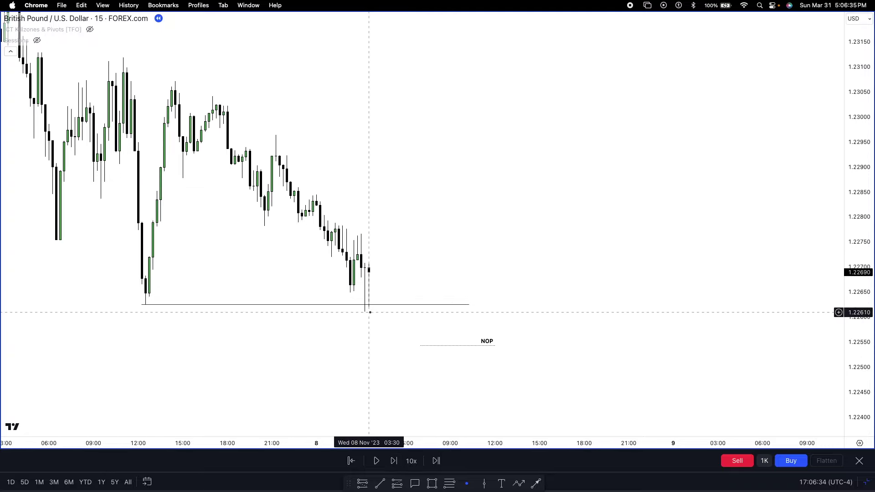
- Label the horizontal line at the 7 November low "sellside LQ" with the text aligned to its right end
double_click(150, 307)
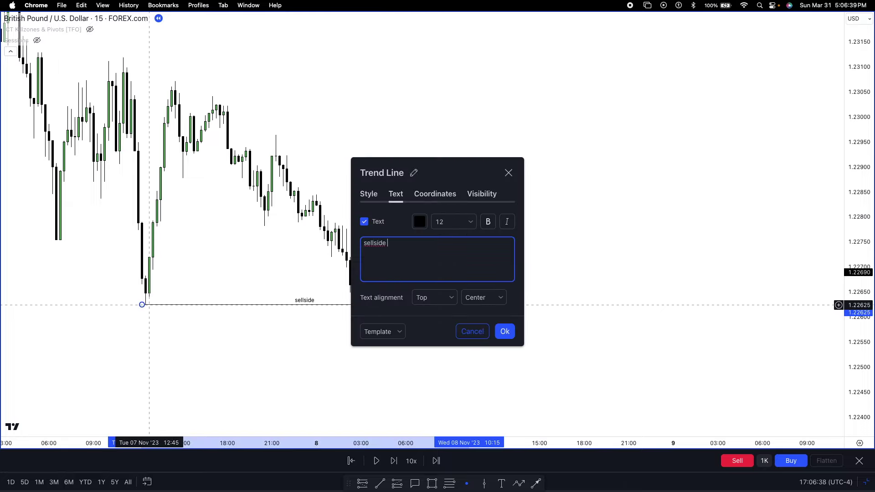
left_click(480, 297)
left_click(492, 345)
left_click(506, 331)
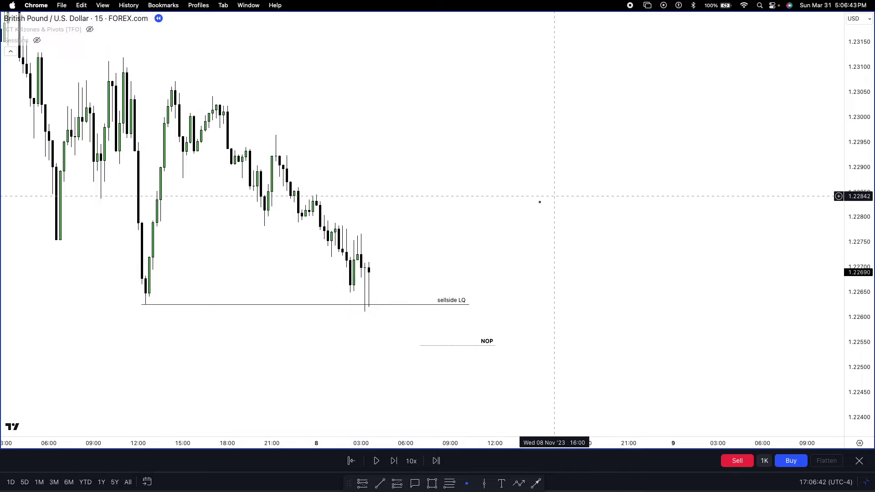
- Advance the bar replay candle by candle to 06:45 on 8 November
left_click_drag(861, 260, 861, 216)
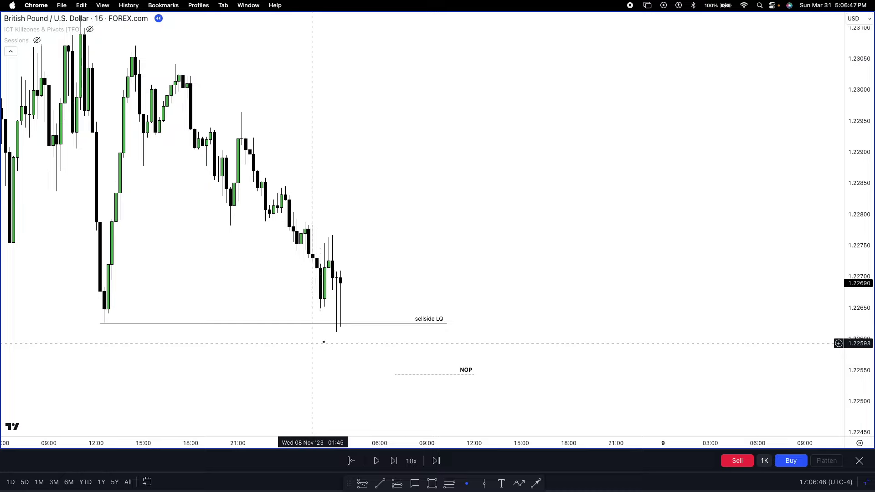
left_click_drag(324, 343, 327, 341)
left_click_drag(858, 309, 859, 331)
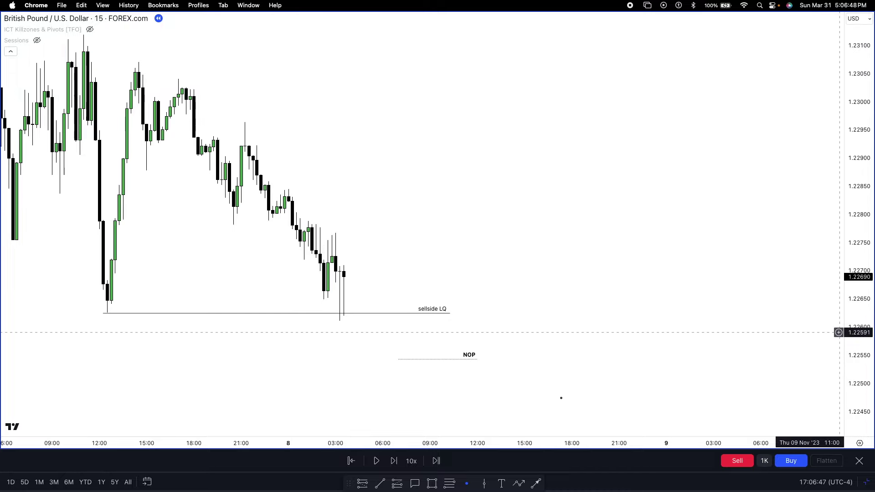
left_click(398, 464)
left_click(394, 461)
left_click(394, 460)
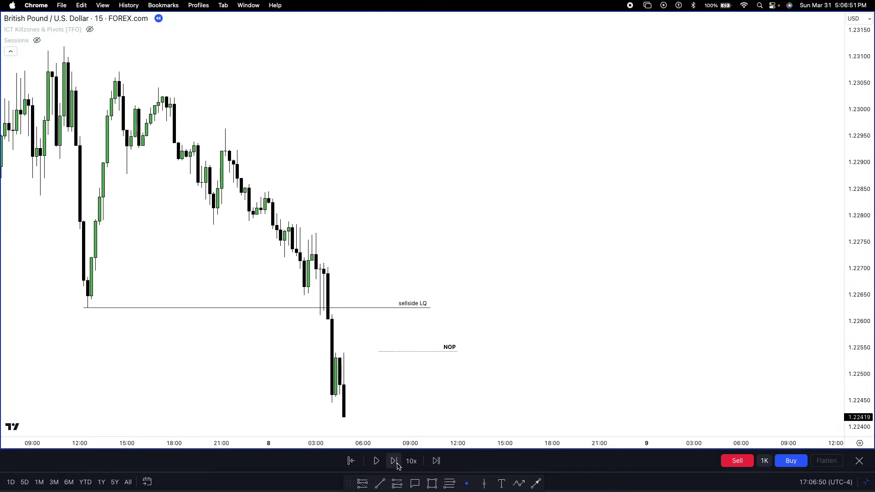
left_click(393, 461)
left_click(393, 461)
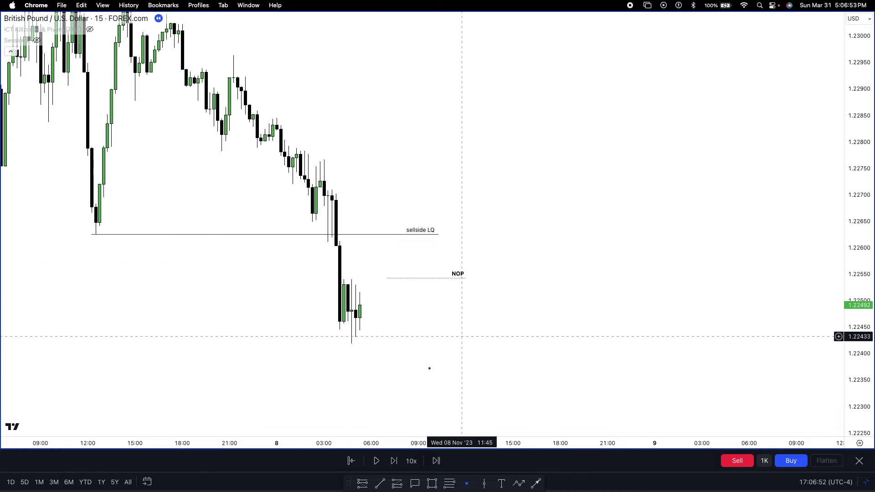
left_click(392, 461)
left_click(391, 461)
left_click(392, 461)
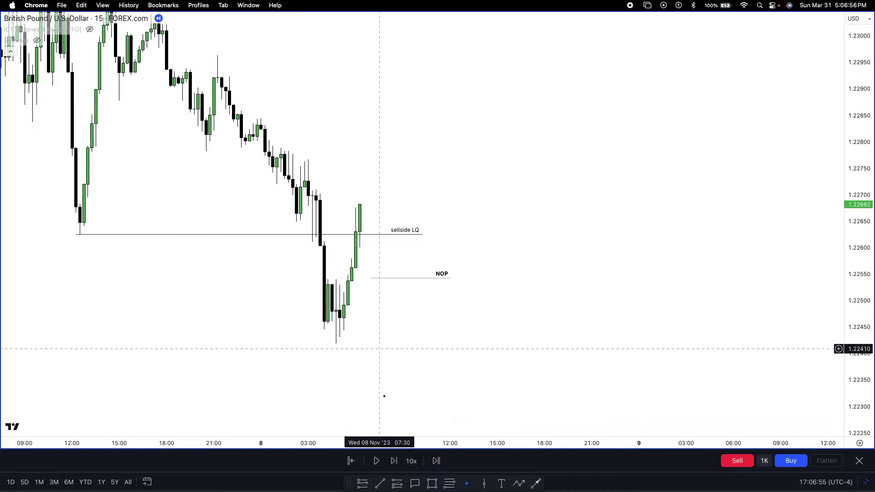
left_click(393, 460)
scroll(408, 195, "right", 3)
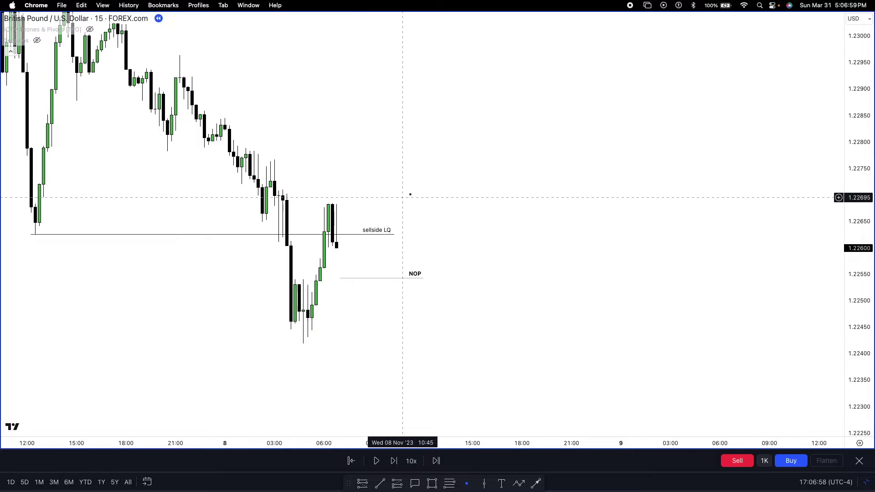
- Extend the end of the sellside LQ line to about 12:00 on 8 November, level with the NOP line's end
left_click(395, 234)
left_click(396, 234)
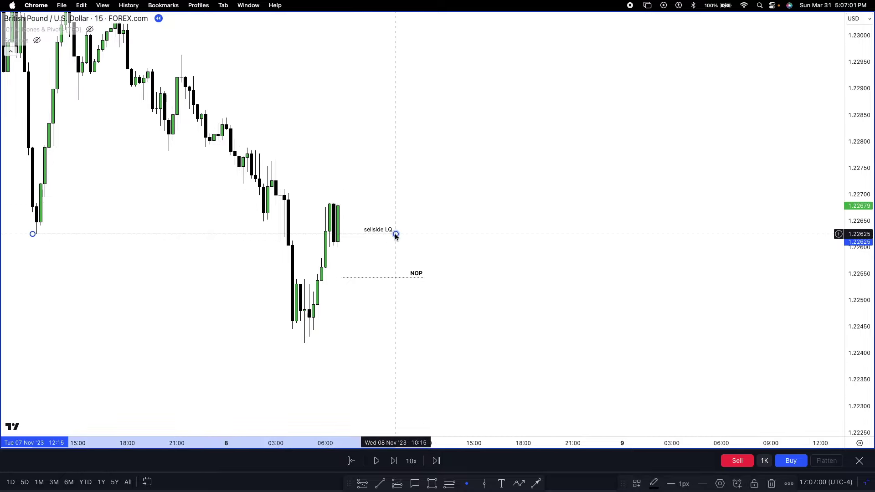
left_click_drag(395, 234, 424, 235)
left_click(435, 345)
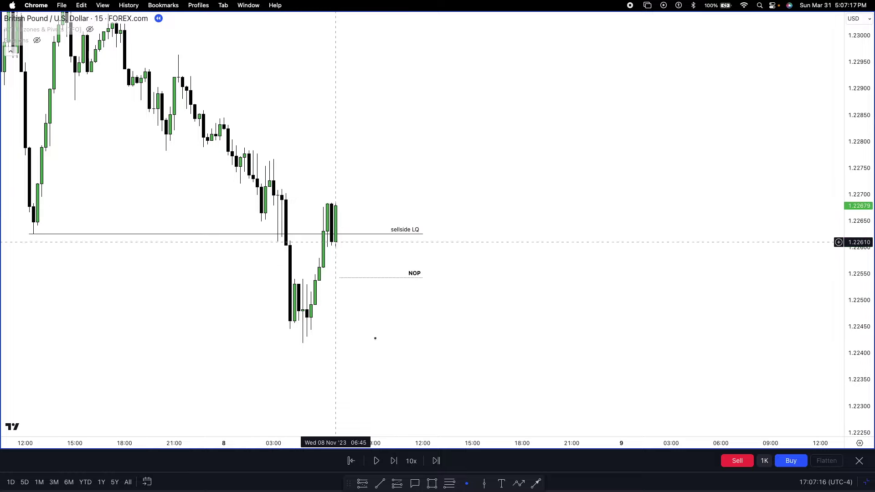
- Draw a rectangle from about 1.22692 to 1.22669 over the latest highs and add the text ITH above it
left_click(432, 483)
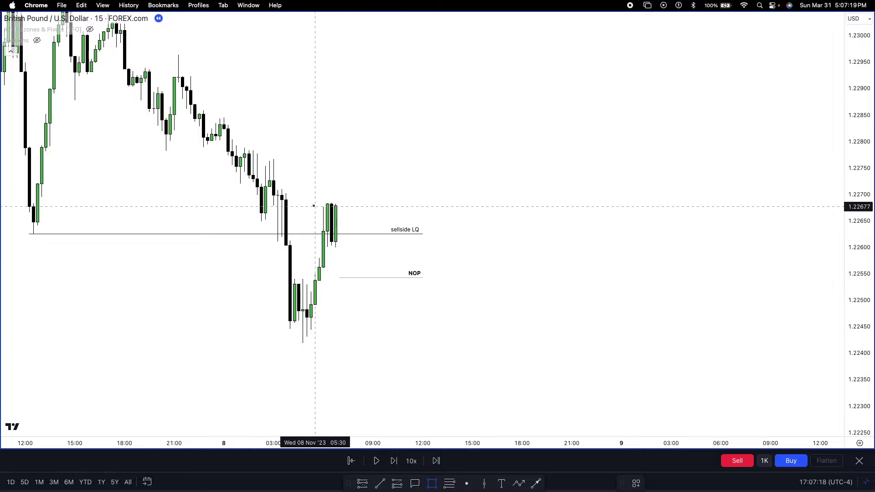
left_click_drag(316, 200, 357, 211)
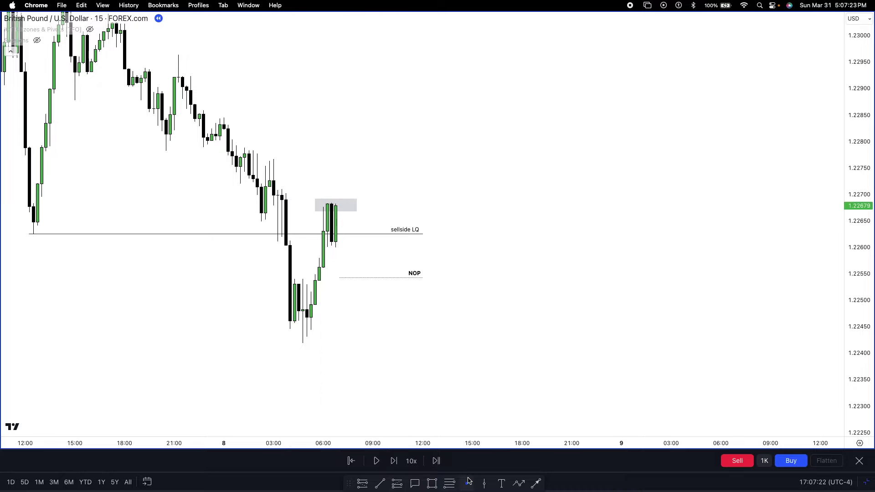
left_click(501, 483)
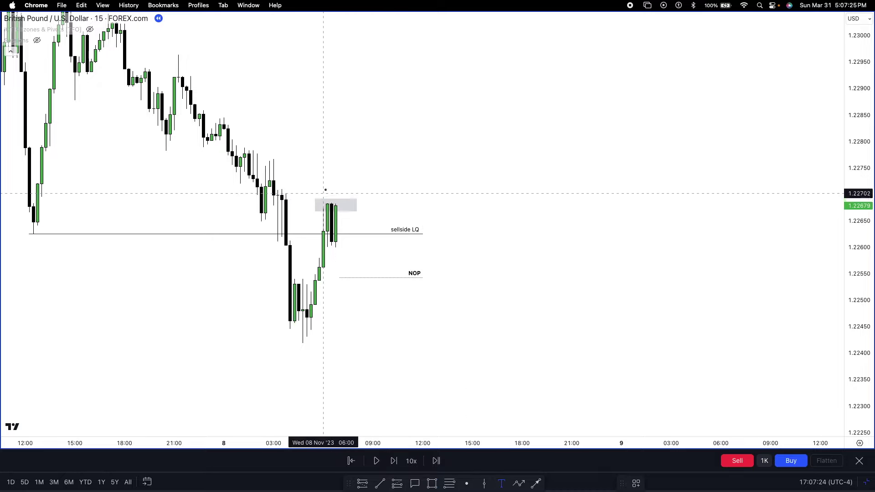
left_click(323, 194)
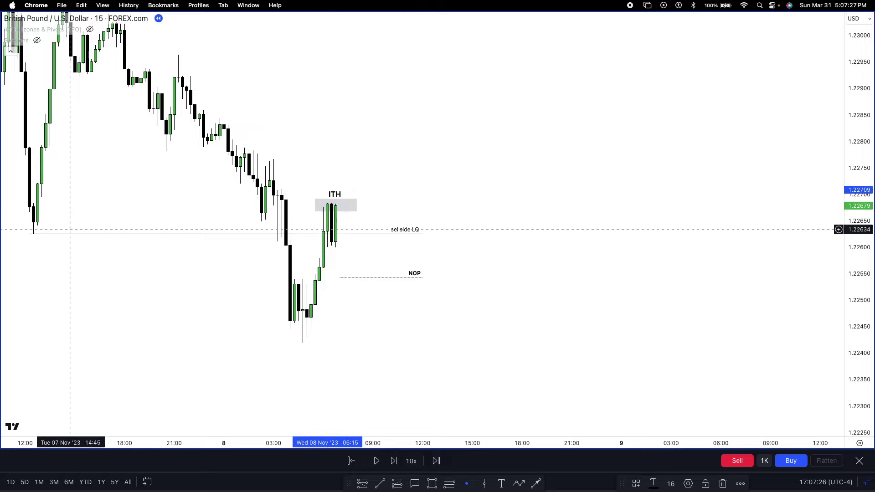
- Remove the rectangle over the latest highs and move the ITH label directly above the swing high
left_click(344, 201)
right_click(345, 201)
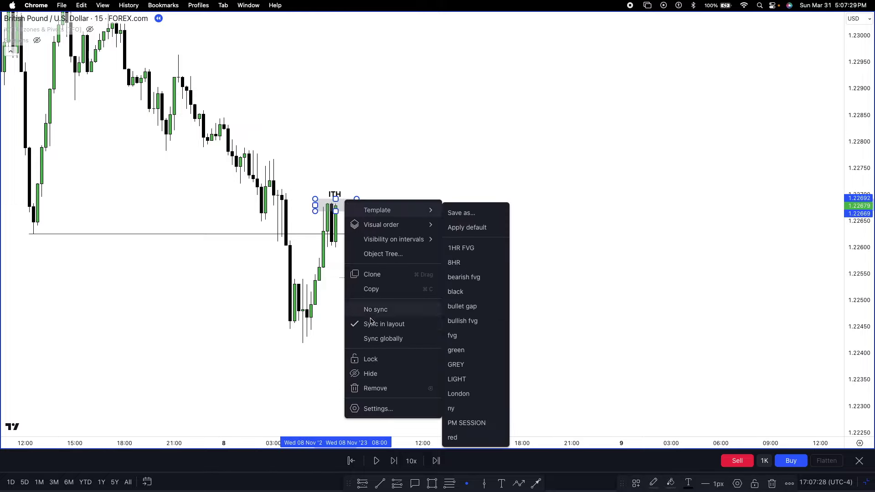
left_click(367, 388)
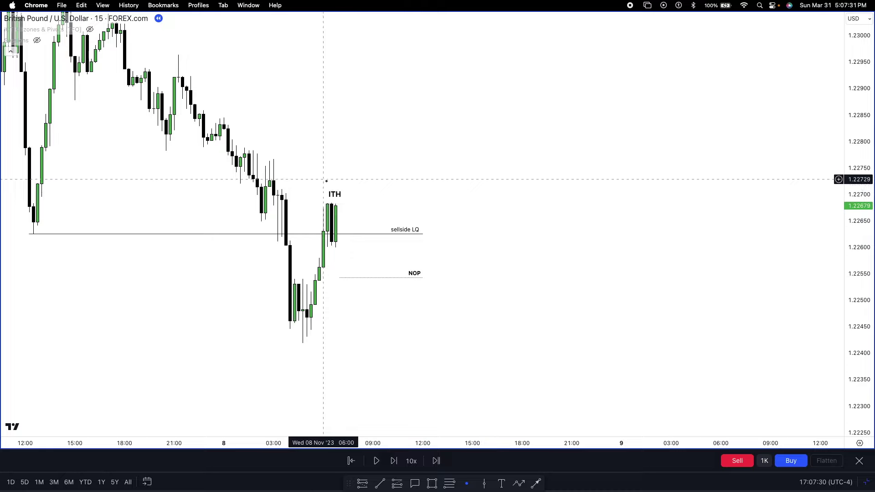
left_click_drag(332, 196, 328, 197)
left_click(336, 180)
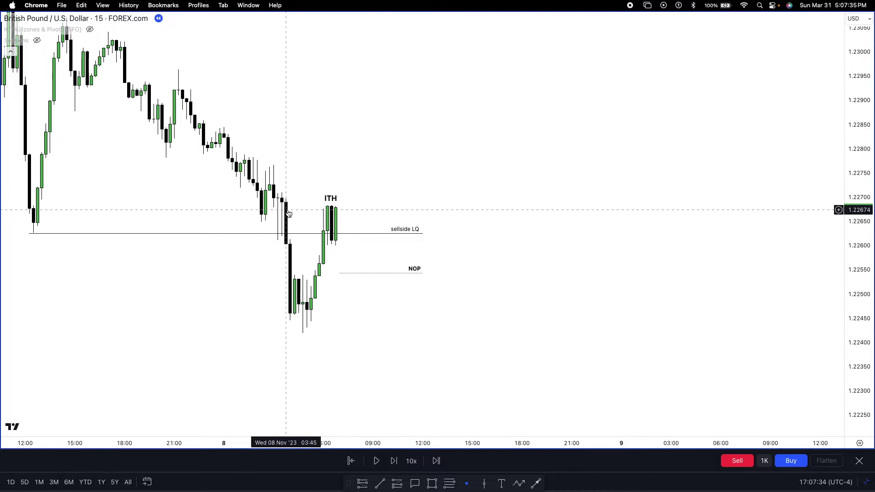
left_click_drag(309, 154, 304, 133)
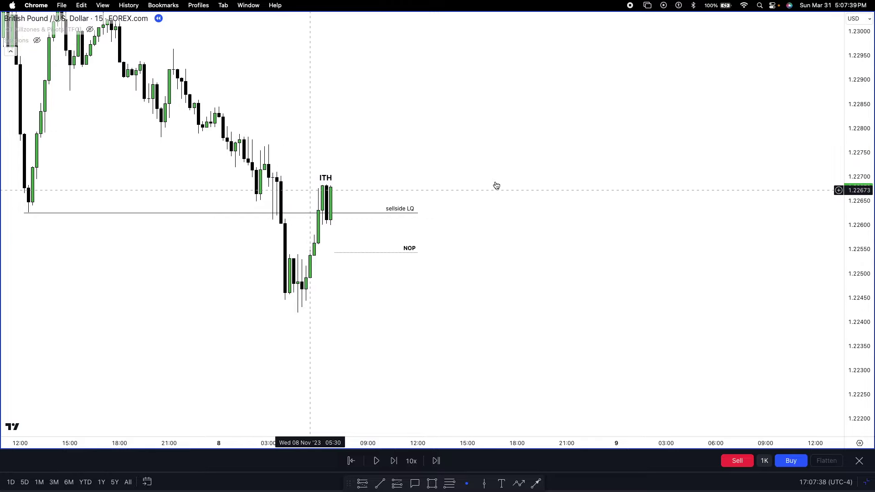
left_click_drag(867, 201, 867, 168)
left_click_drag(566, 200, 573, 225)
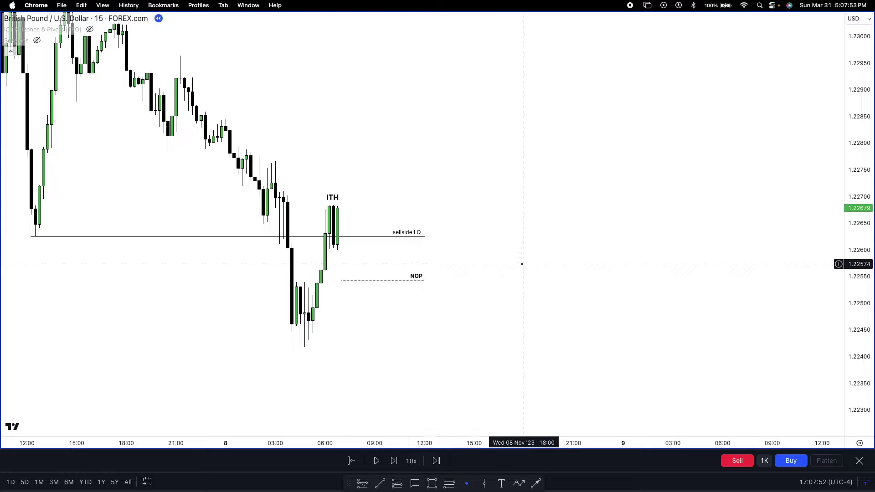
- Advance the bar replay candle by candle to the 07:30 candle on 8 November
left_click_drag(859, 332, 859, 428)
scroll(274, 141, "down", 3)
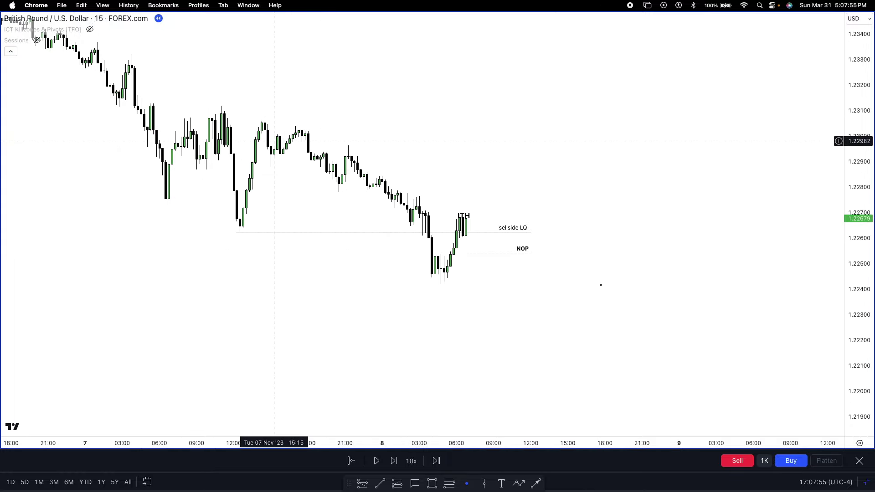
scroll(646, 255, "up", 4)
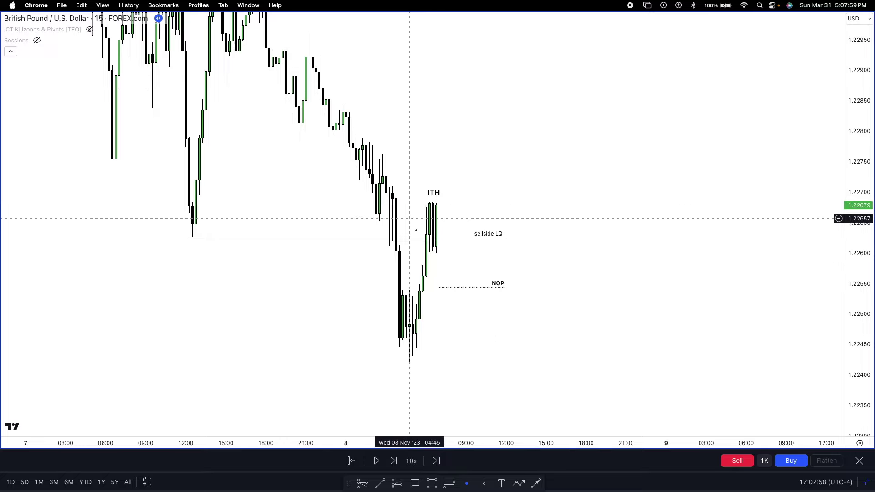
scroll(437, 266, "up", 2)
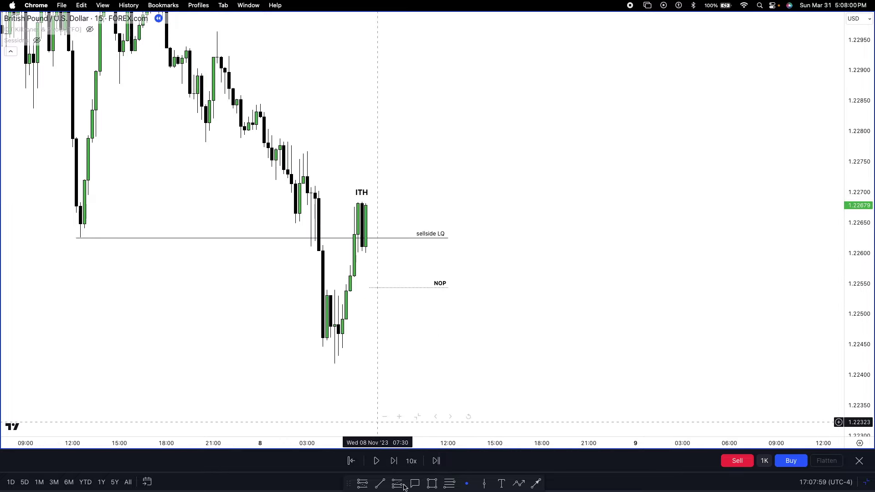
left_click(393, 460)
left_click(394, 460)
left_click(393, 461)
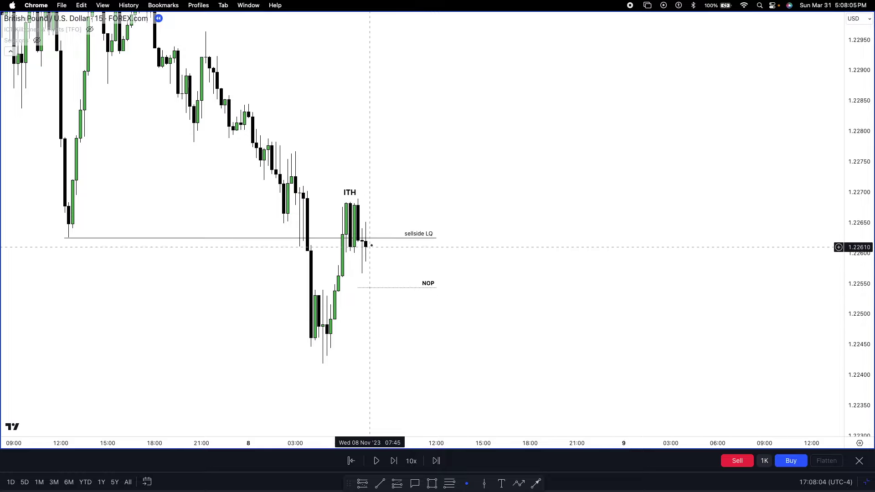
- Advance the bar replay candle by candle to the 09:15 candle on 8 November
scroll(355, 266, "up", 2)
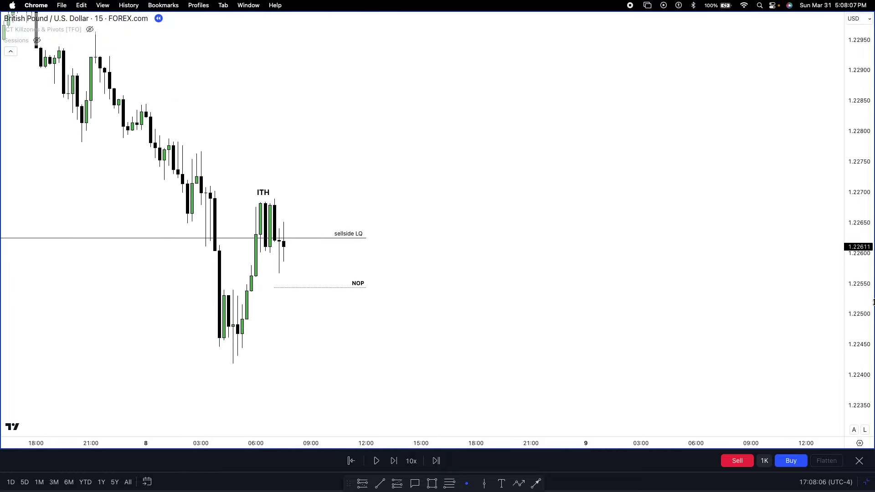
left_click_drag(867, 292, 867, 318)
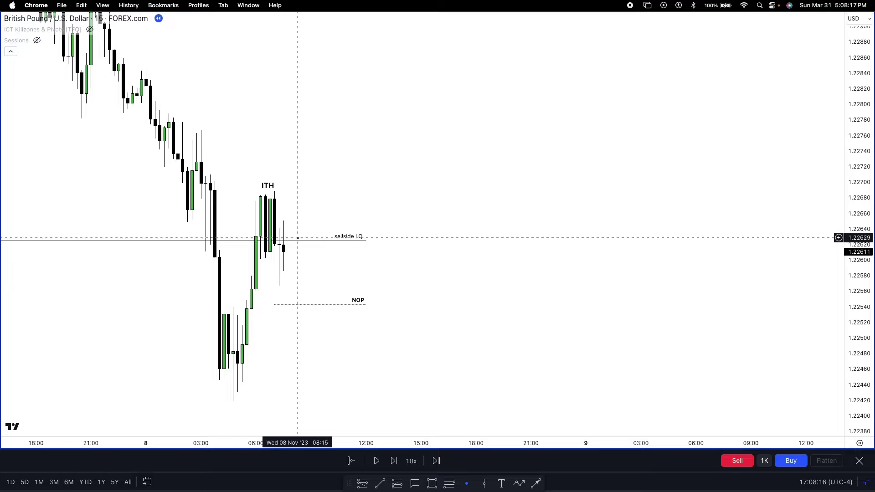
left_click(393, 463)
left_click(394, 463)
left_click(394, 462)
left_click(393, 462)
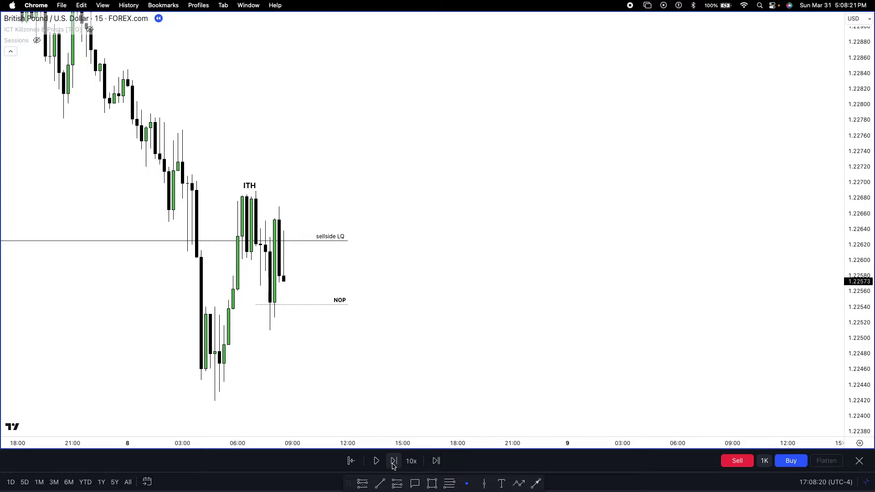
left_click(393, 463)
left_click(394, 463)
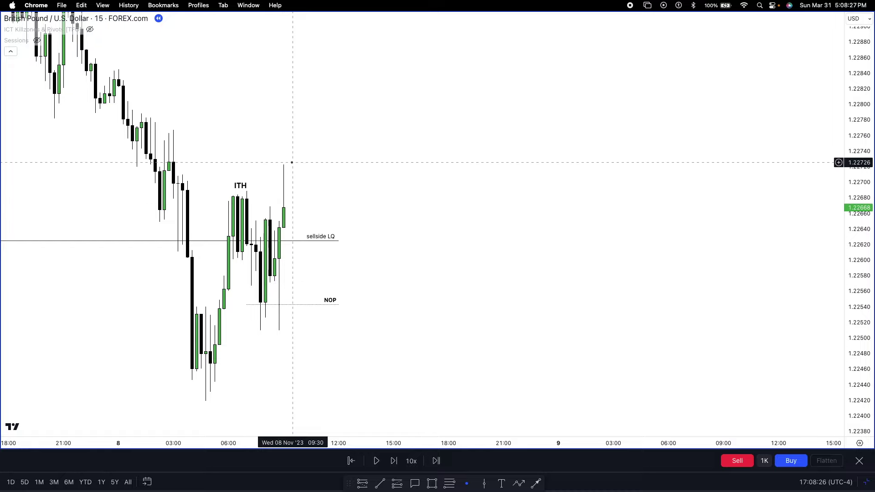
left_click(394, 461)
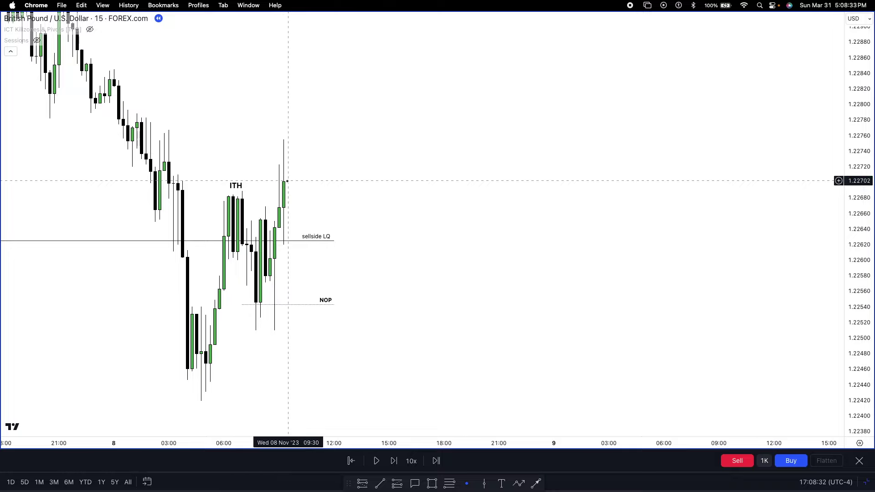
- Replace the ITH label with a horizontal trend line at about 1.22691 from 04:00 to 08:45 on 8 November
right_click(236, 184)
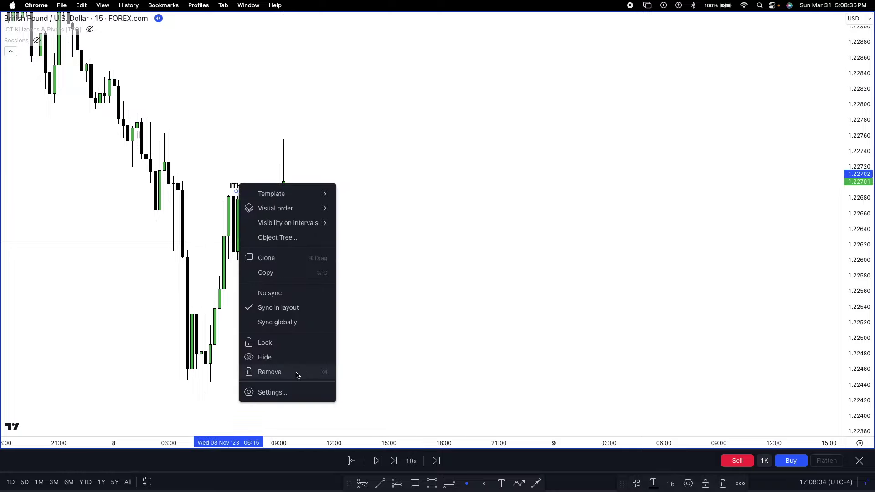
left_click(262, 371)
left_click(379, 483)
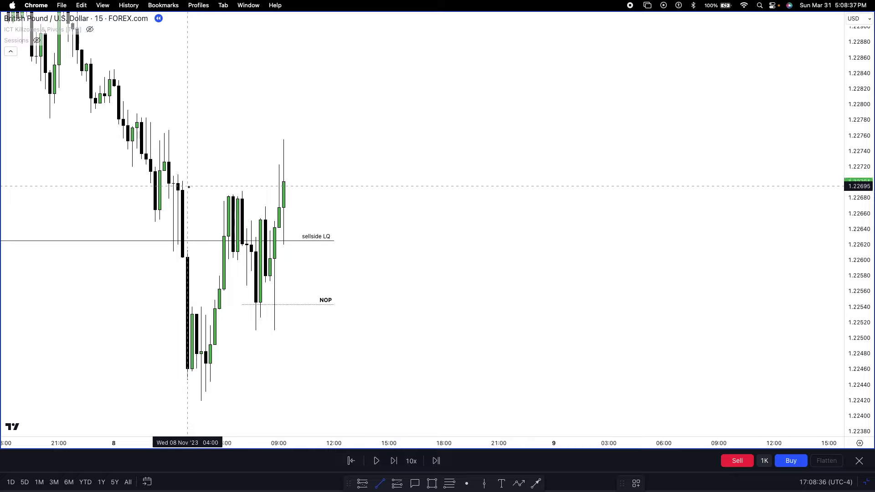
left_click_drag(187, 190, 274, 189)
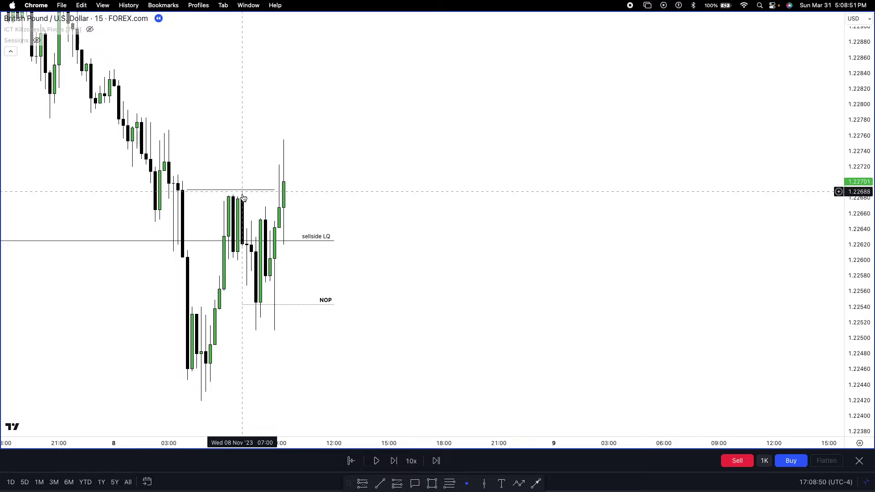
- Label the new trend line at the swing high MSS, with the text centred above the line
scroll(197, 212, "down", 2)
left_click_drag(860, 225, 806, 374)
scroll(292, 195, "down", 1)
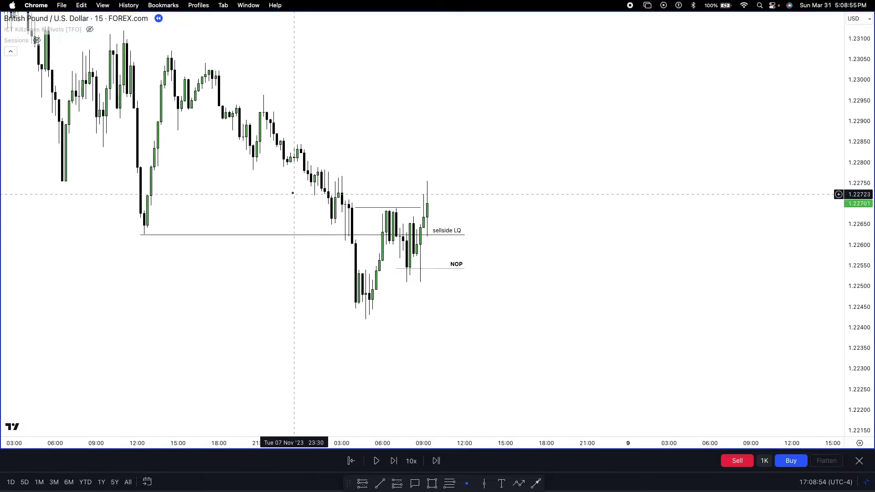
scroll(293, 193, "down", 3)
scroll(322, 176, "up", 5)
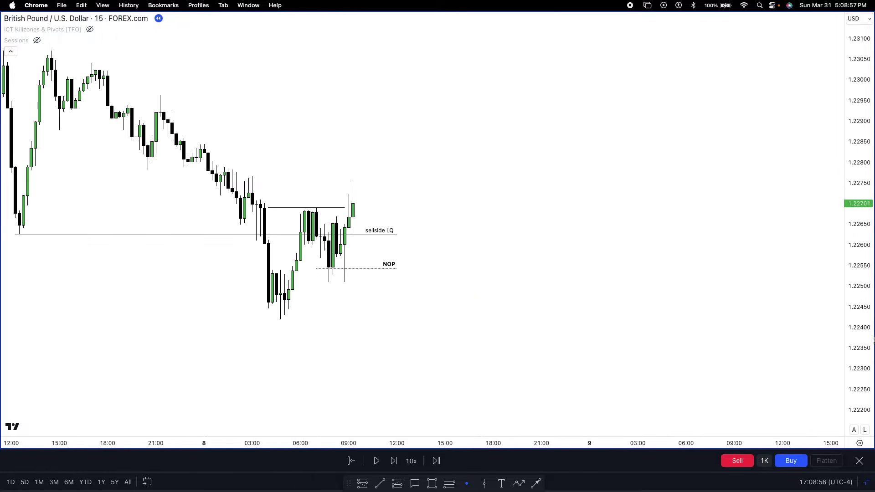
left_click_drag(866, 344, 857, 219)
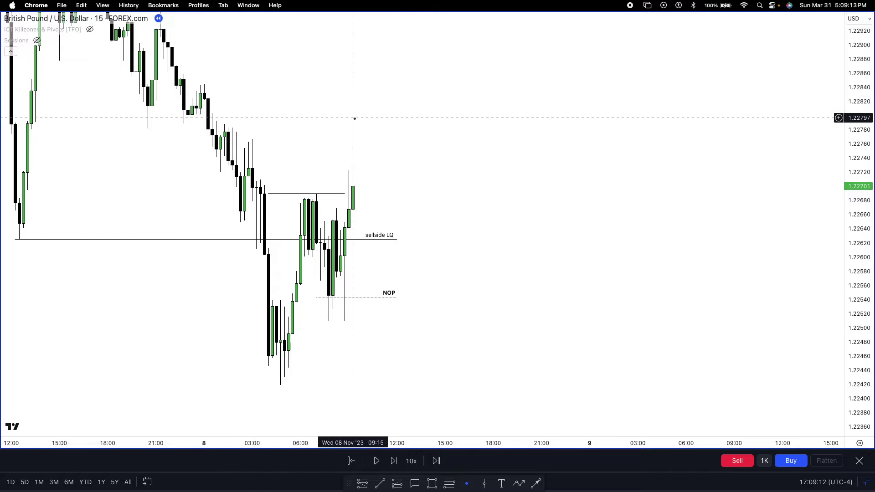
scroll(354, 118, "up", 2)
double_click(185, 194)
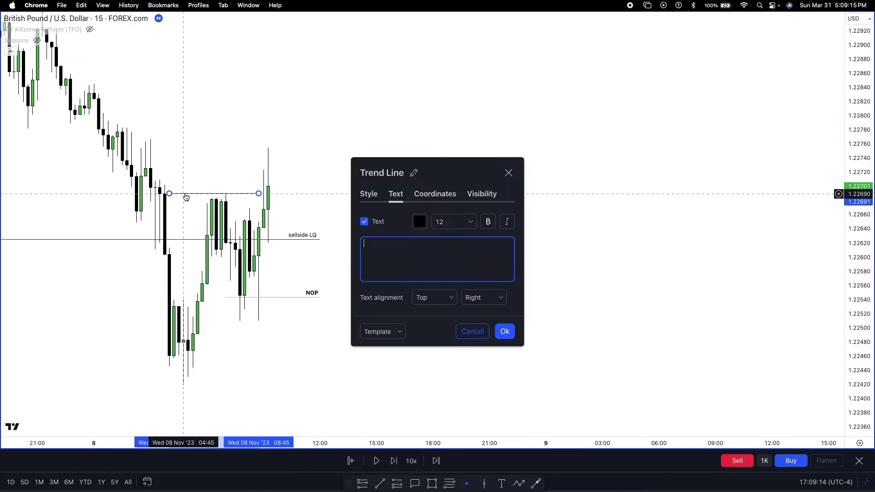
left_click(482, 297)
left_click(476, 328)
left_click(504, 331)
- Examine the price action around the MSS, sellside LQ and NOP levels, from the 7 November low to the latest candle
left_click_drag(478, 308, 494, 280)
left_click_drag(859, 297, 858, 356)
scroll(497, 296, "down", 1)
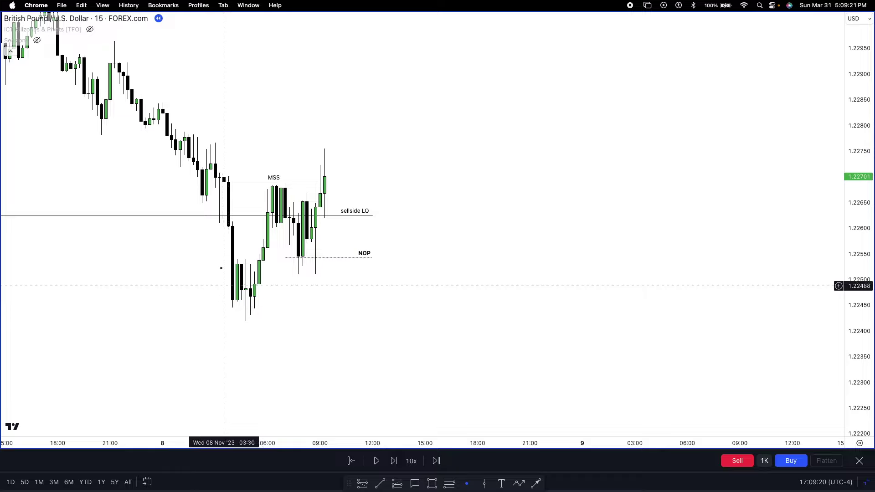
scroll(232, 296, "left", 5)
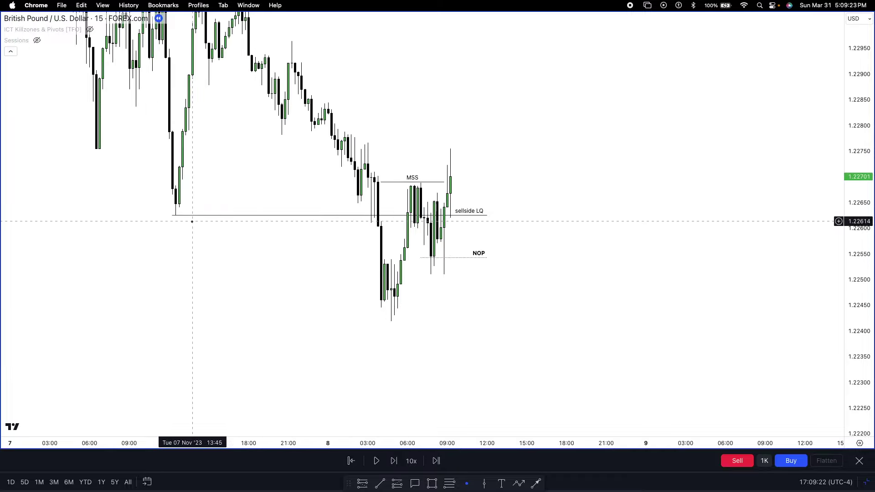
scroll(297, 219, "right", 7)
scroll(191, 218, "left", 1)
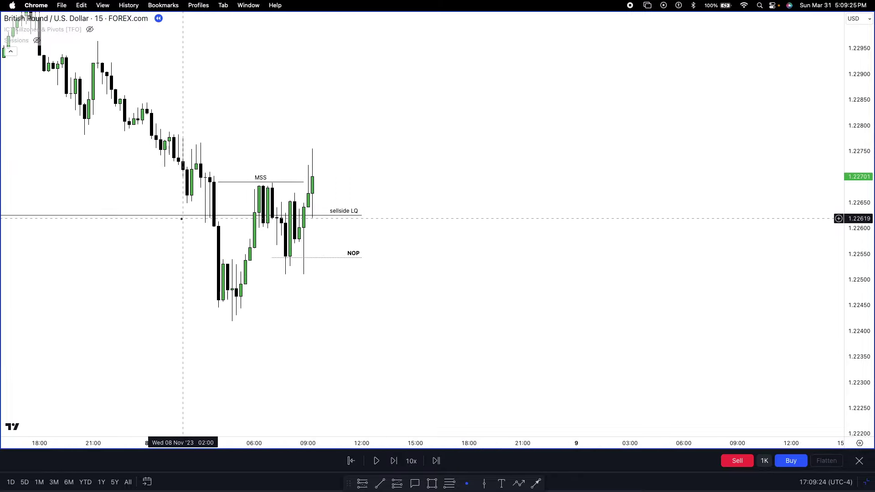
scroll(182, 214, "right", 2)
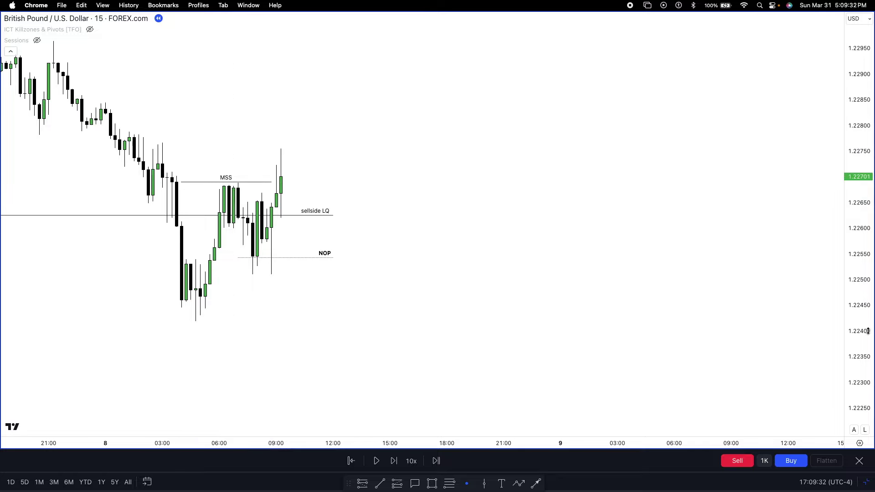
left_click_drag(864, 332, 874, 260)
scroll(873, 260, "up", 1)
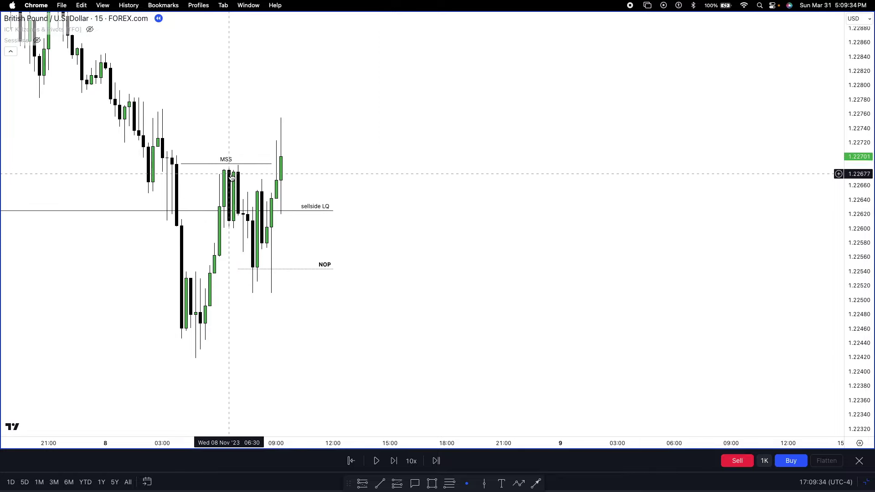
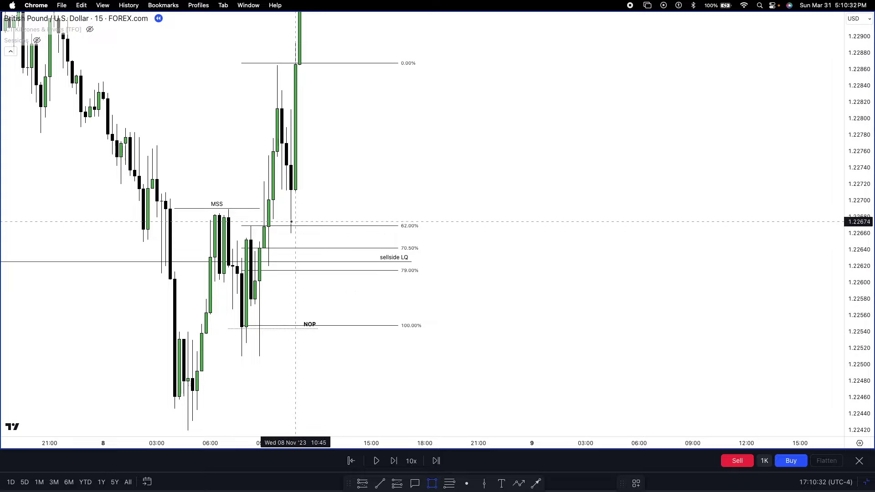
- Draw a rectangle over the 62% retracement level from about 10:00 to 12:00 on 8 November
left_click_drag(281, 219, 318, 230)
right_click(307, 206)
key("Escape")
left_click_drag(870, 234, 869, 264)
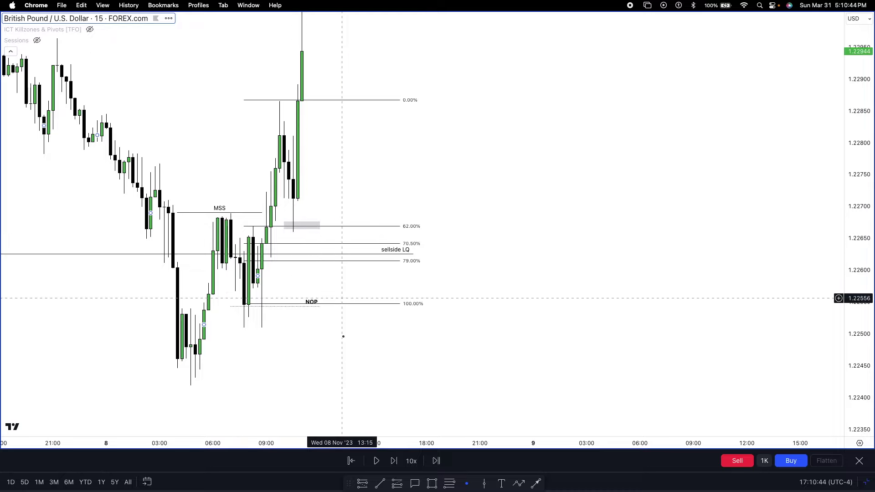
- Place a long position with entry at 1.22670 on the 62% level, stop at about 1.22548 and target at about 1.23038
left_click(397, 484)
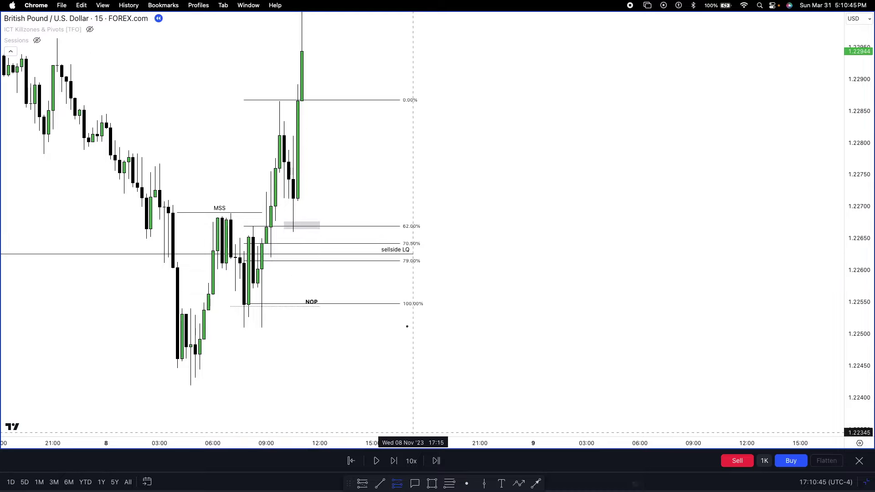
left_click(357, 226)
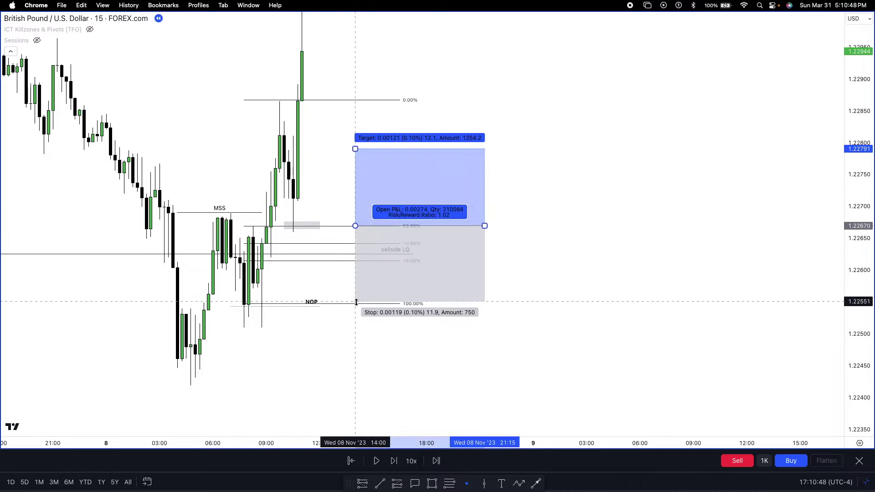
left_click_drag(357, 302, 347, 304)
left_click_drag(342, 360, 345, 368)
left_click_drag(861, 337, 861, 419)
scroll(470, 267, "down", 2)
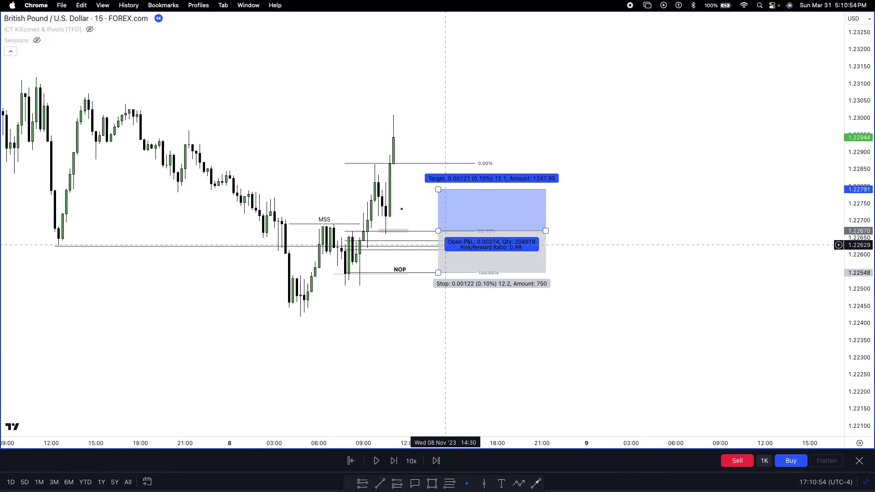
left_click_drag(438, 189, 452, 105)
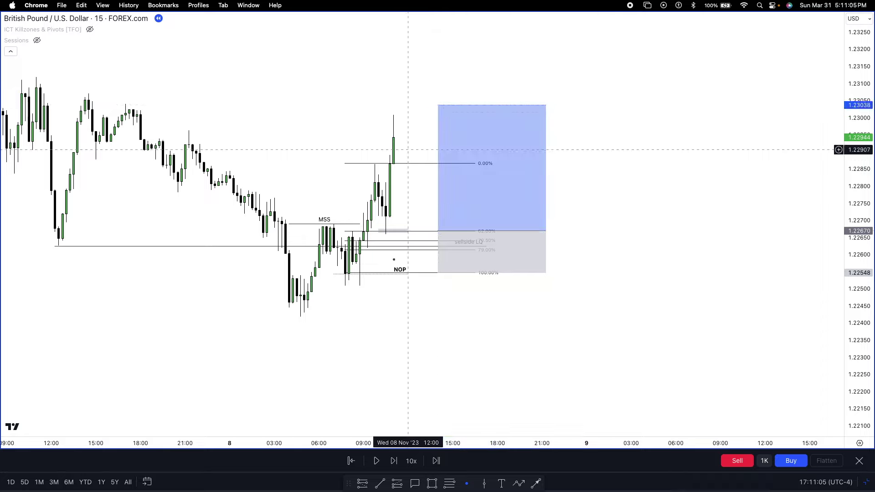
- Advance the bar replay candle by candle to the 15:15 candle on 8 November
left_click(391, 463)
left_click(392, 464)
left_click(393, 463)
left_click(392, 464)
left_click(392, 463)
left_click(392, 463)
left_click(392, 463)
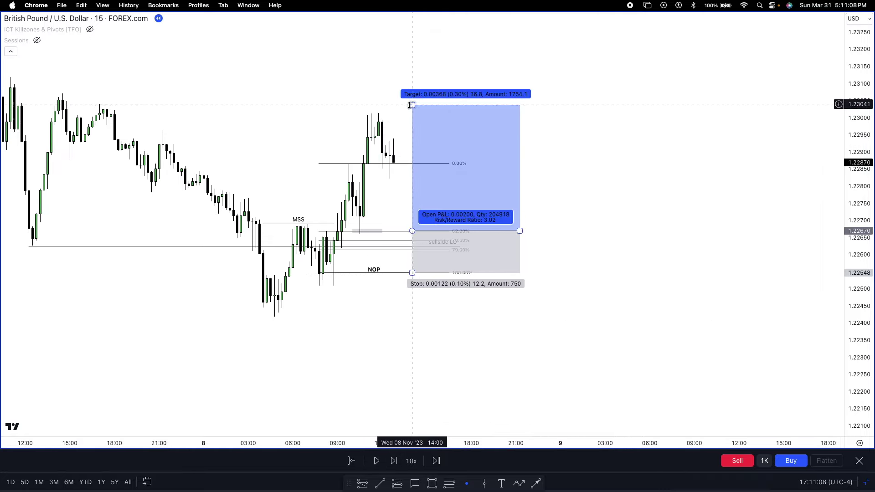
left_click(394, 461)
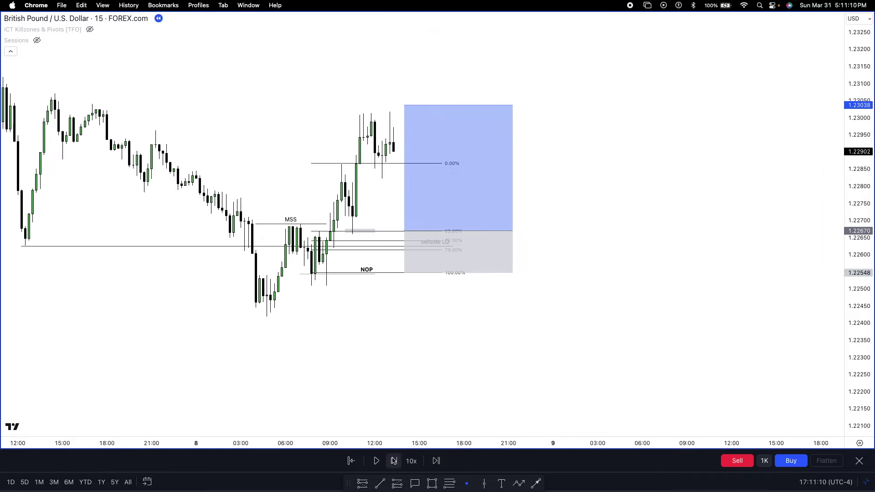
left_click(394, 461)
left_click(394, 460)
left_click(394, 461)
left_click(394, 460)
left_click(394, 460)
left_click(393, 460)
left_click(393, 460)
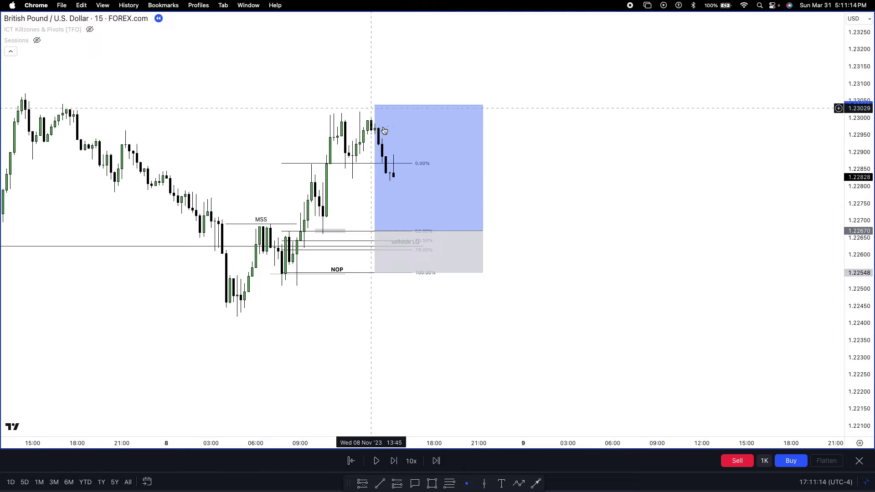
- Lower the long position's target to about 1.22930
mouse_move(375, 107)
mouse_move(373, 107)
left_mouse_down()
mouse_move(386, 150)
mouse_move(387, 142)
left_mouse_up()
left_click(353, 156)
scroll(405, 183, "down", 3)
scroll(396, 195, "up", 1)
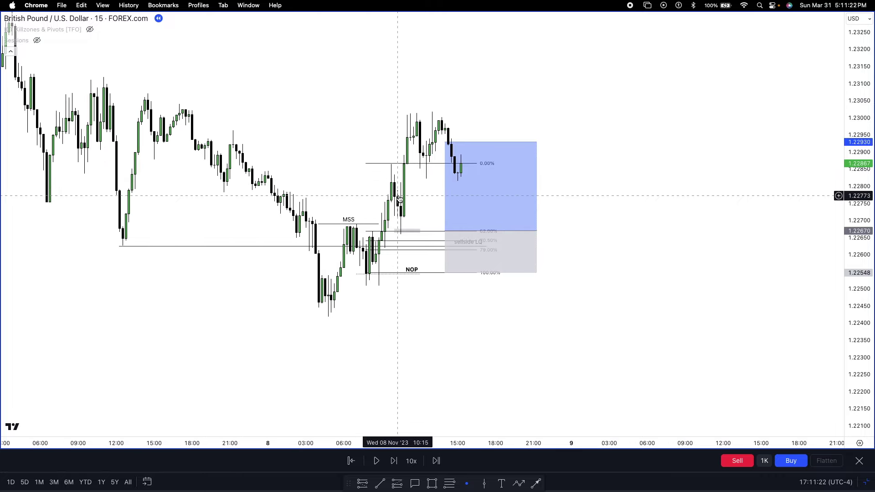
- Remove the long position and the Fibonacci retracement from the chart
right_click(475, 194)
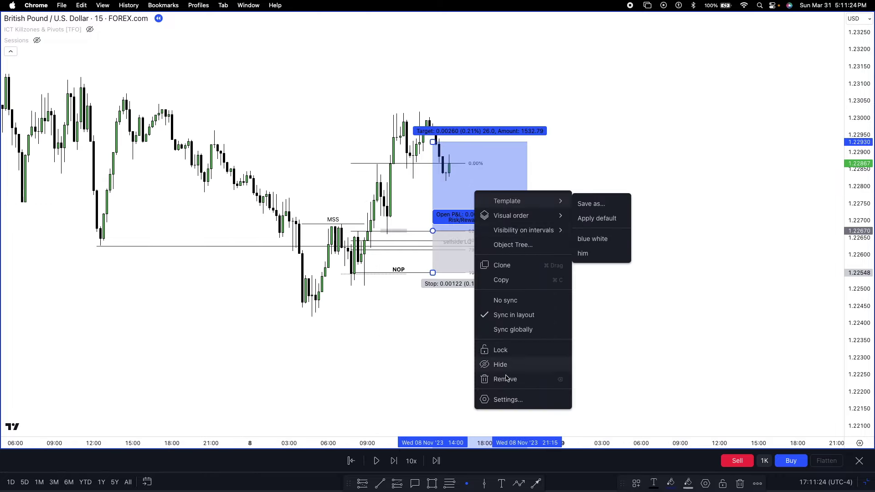
left_click(501, 377)
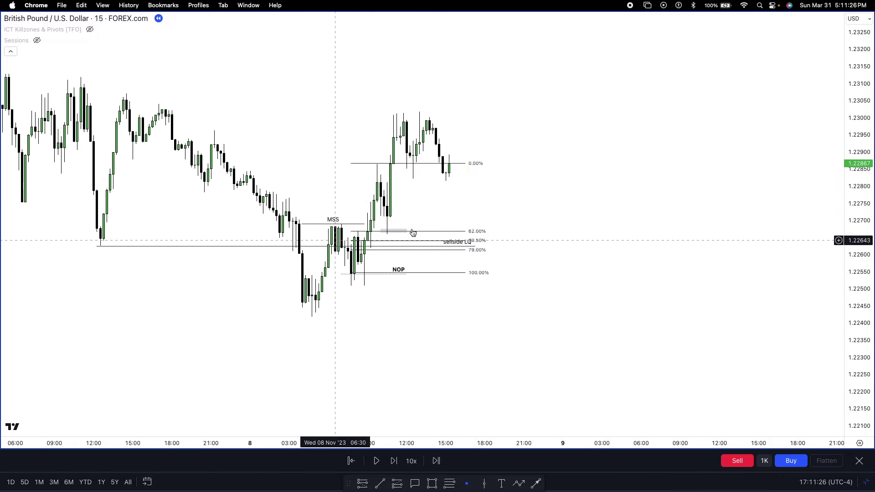
key("Delete")
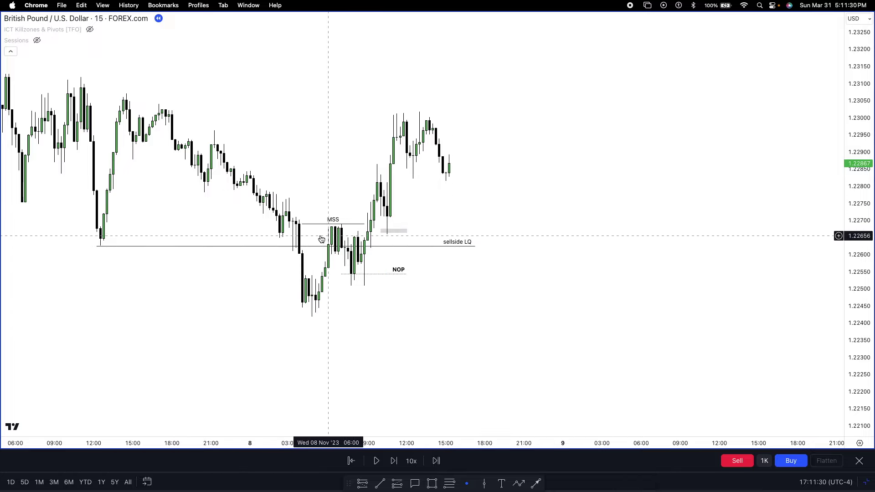
scroll(347, 255, "up", 1)
left_click_drag(861, 303, 856, 192)
scroll(335, 234, "up", 1)
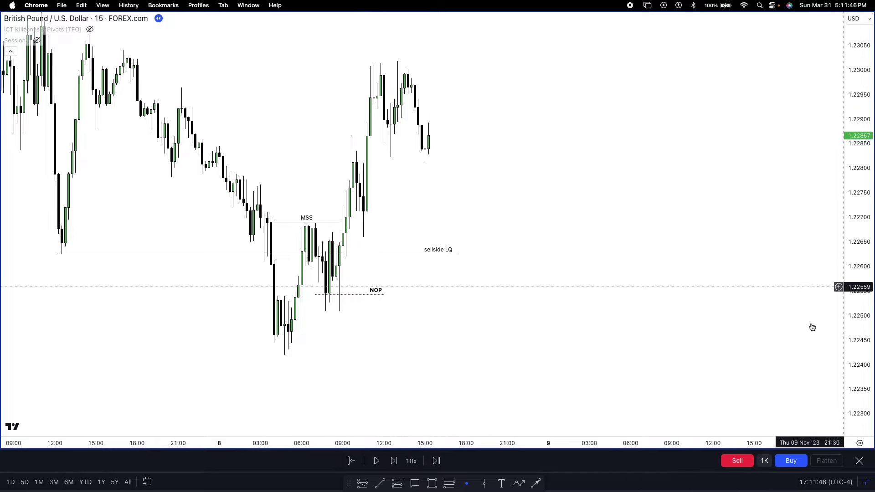
scroll(549, 330, "down", 1)
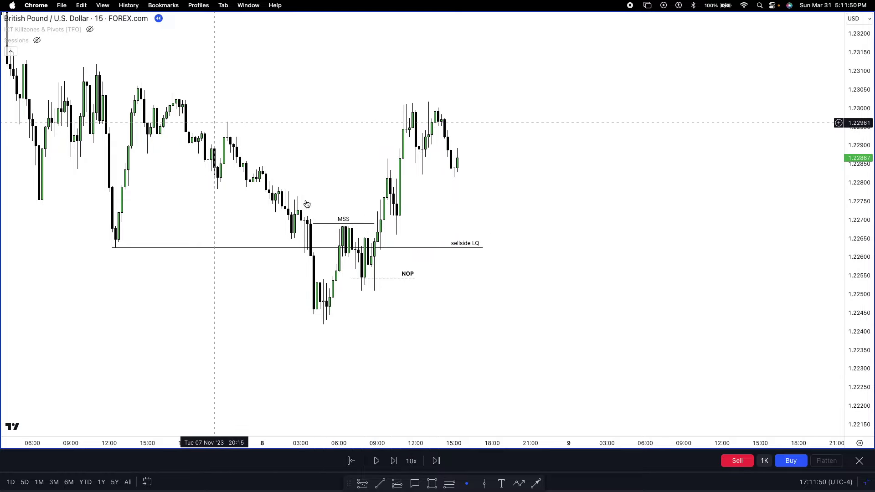
scroll(590, 217, "right", 2)
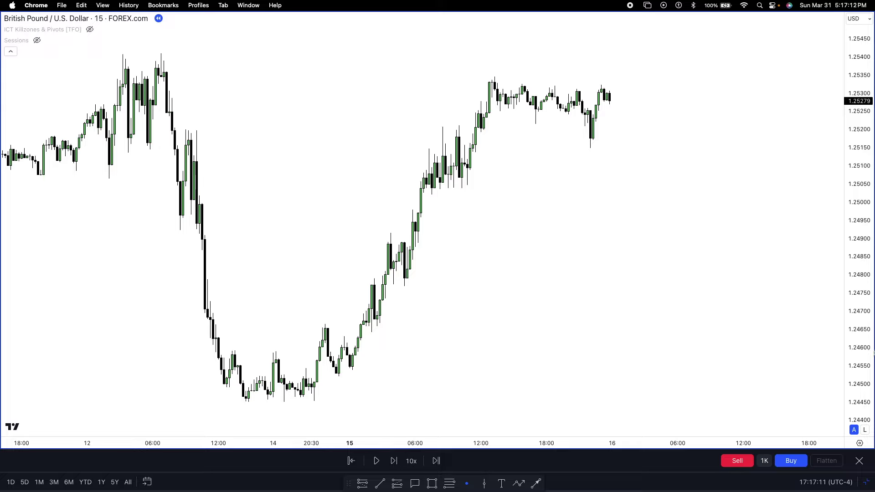
- Draw a short thin horizontal line at 1.24749 from 07:00 to about 12:00 on 16 May
left_click_drag(868, 331, 865, 264)
left_click_drag(740, 268, 609, 306)
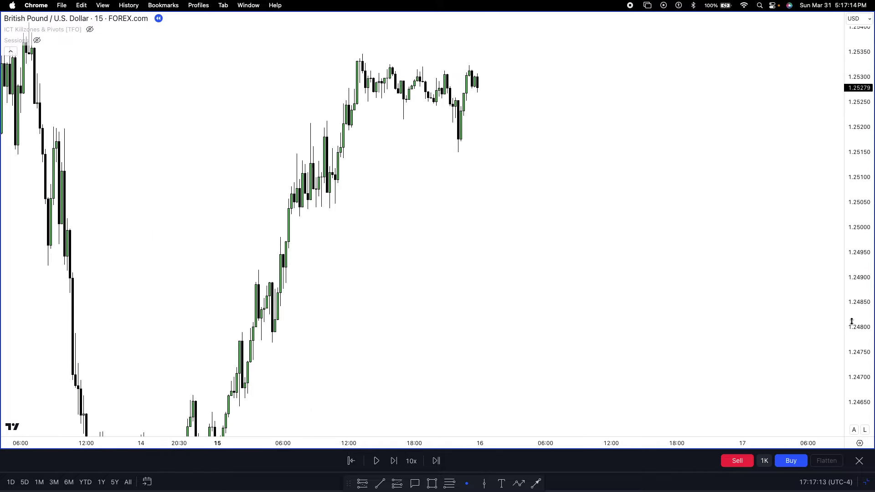
left_click_drag(853, 303, 852, 362)
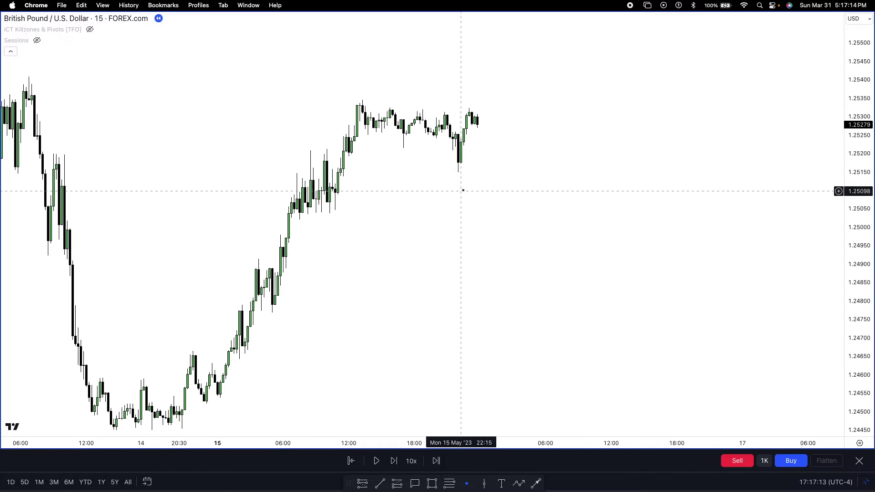
left_click(541, 483)
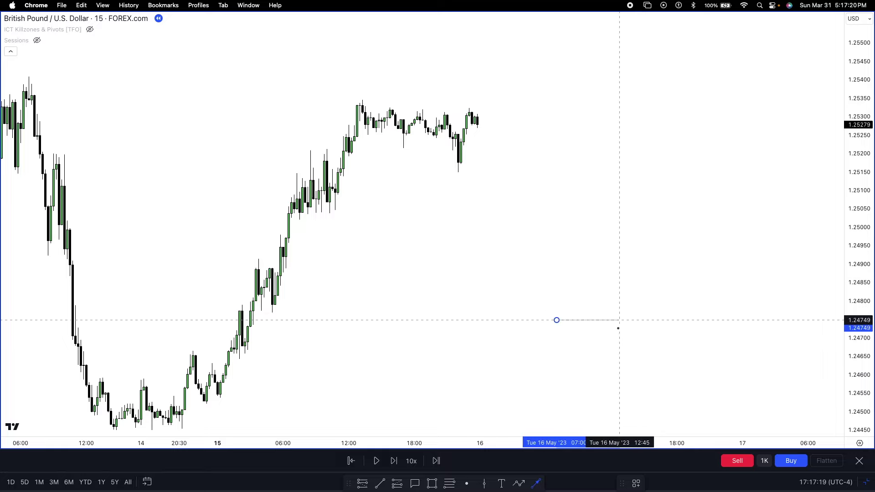
left_click(612, 327)
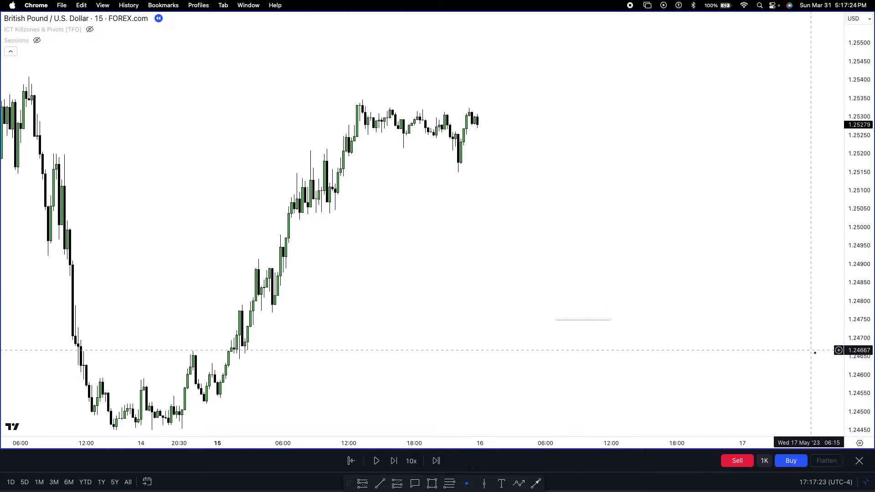
- Advance the bar replay candle by candle to the 05:00 candle on 16 May
left_click_drag(863, 353, 862, 343)
double_click(393, 456)
left_click(393, 456)
left_click(392, 456)
left_click(393, 456)
left_click(393, 456)
left_click(393, 457)
left_click(392, 456)
left_click(392, 456)
left_click(394, 459)
left_click(394, 459)
left_click(394, 460)
left_click(394, 459)
left_click(394, 460)
left_click(394, 459)
left_click(393, 460)
left_click(394, 460)
left_click(393, 460)
left_click(394, 460)
left_click(394, 460)
left_click(393, 459)
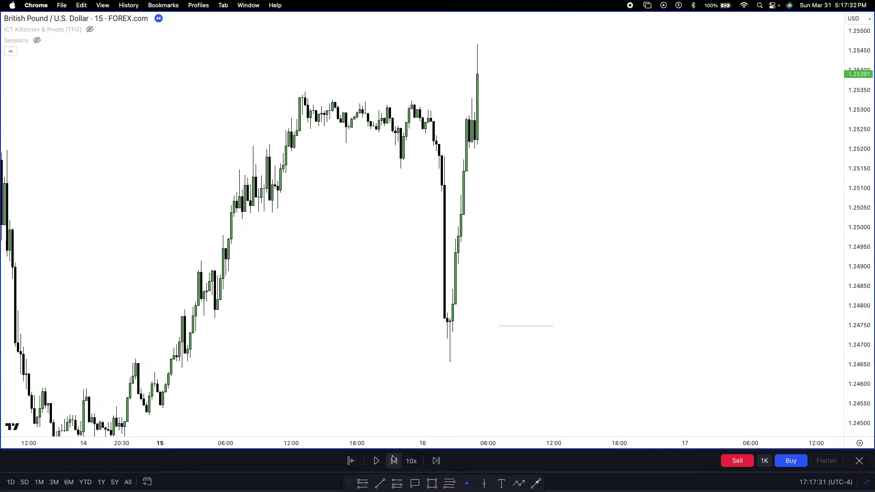
- Draw a horizontal trend line at 1.25346 from 15 May 12:15 to 16 May 12:00 and label it "Buyside LQ"
scroll(437, 262, "down", 1)
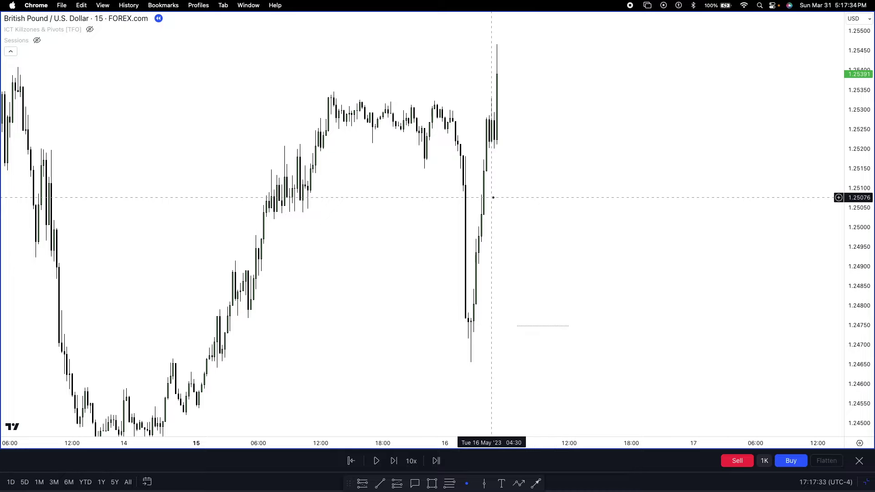
left_click_drag(386, 223, 378, 272)
left_click(379, 485)
left_click(315, 141)
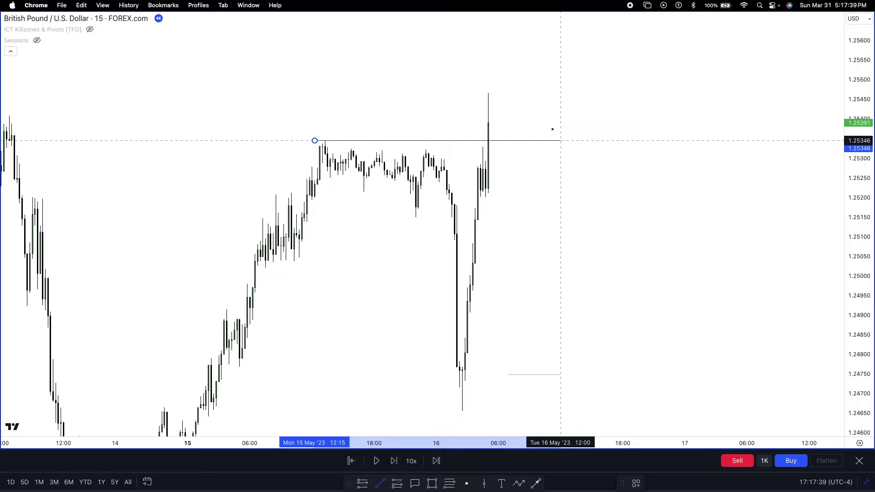
left_click(560, 140)
double_click(524, 142)
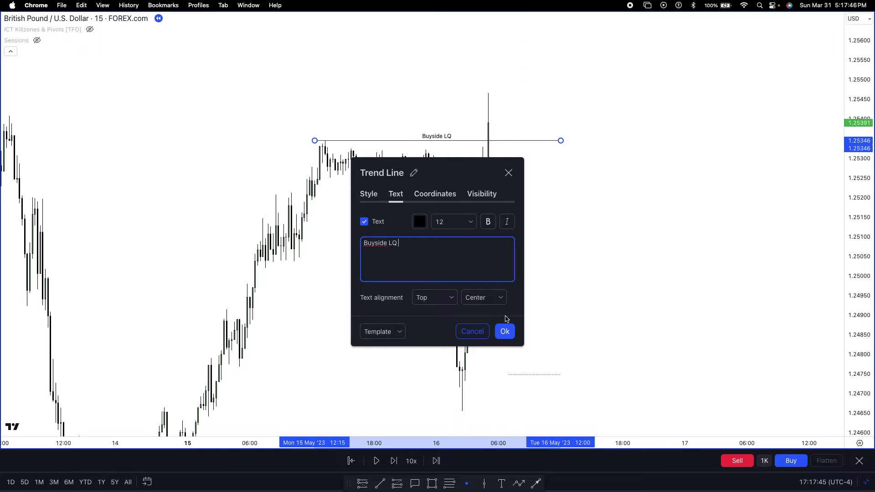
left_click(504, 331)
- Advance the bar replay candle by candle to the 07:00 candle on 16 May
scroll(519, 223, "up", 1)
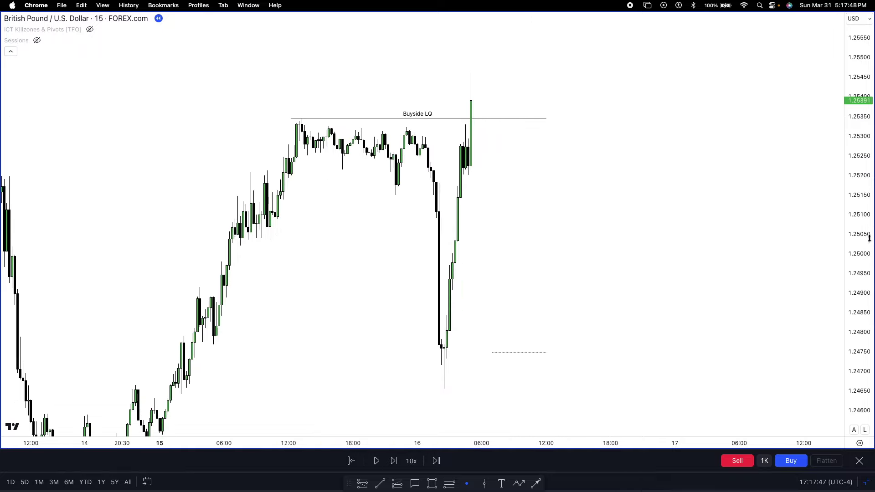
scroll(496, 264, "right", 2)
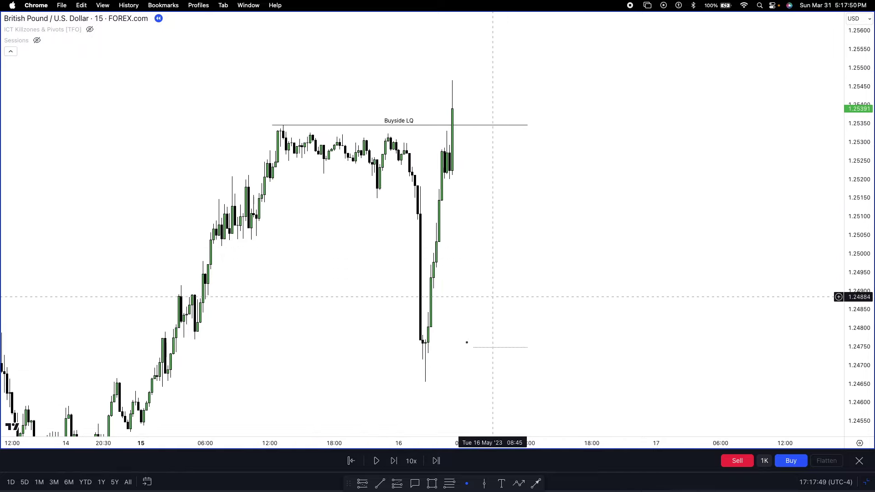
left_click(393, 461)
left_click(393, 461)
left_click(392, 461)
left_click(392, 461)
left_click(393, 461)
left_click(393, 461)
left_click(393, 461)
left_click(393, 461)
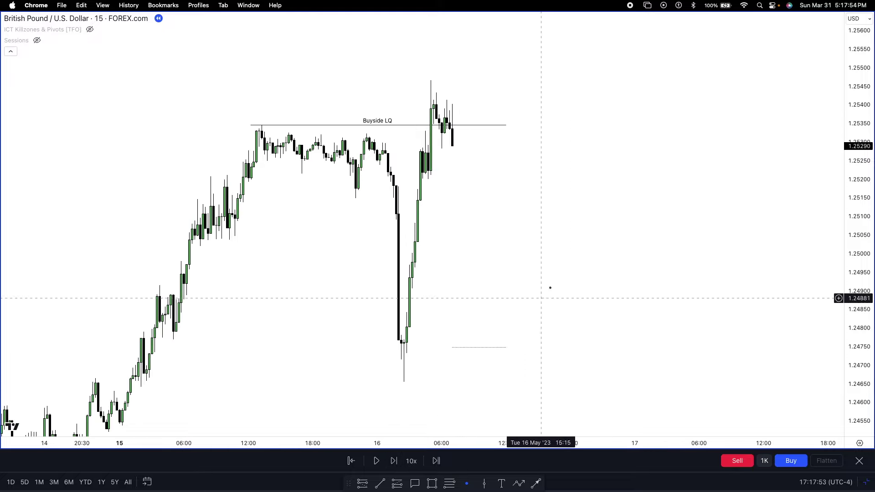
- Draw a shaded rectangle from 05:00 to 07:00 on 16 May, between about 1.2530 and 1.2528, around the recent candle lows
left_click_drag(853, 318, 853, 230)
scroll(592, 266, "up", 1)
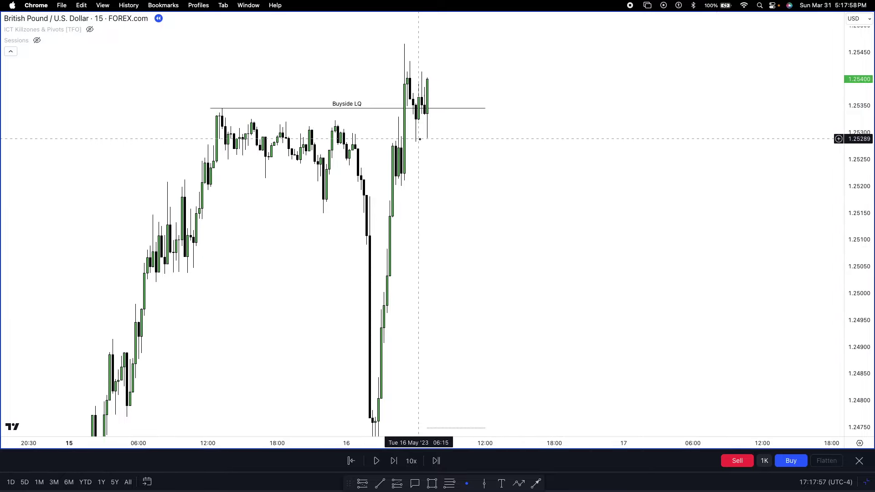
left_click(432, 483)
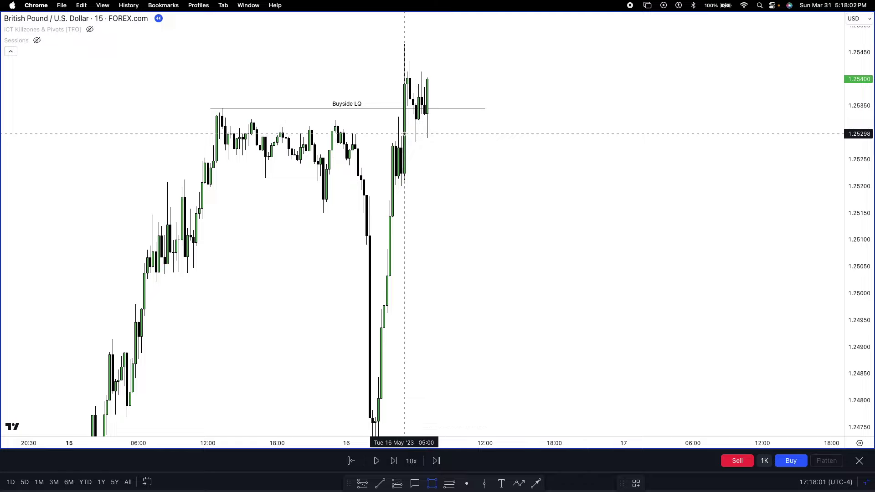
left_click(404, 132)
left_click(427, 145)
right_click(426, 154)
left_click(416, 156)
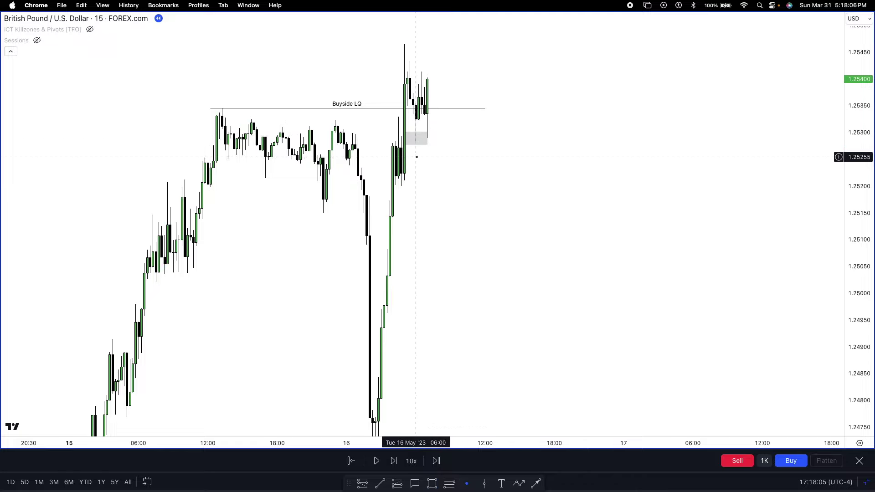
- Advance the bar replay to the 07:45 candle on 16 May
scroll(401, 145, "up", 1)
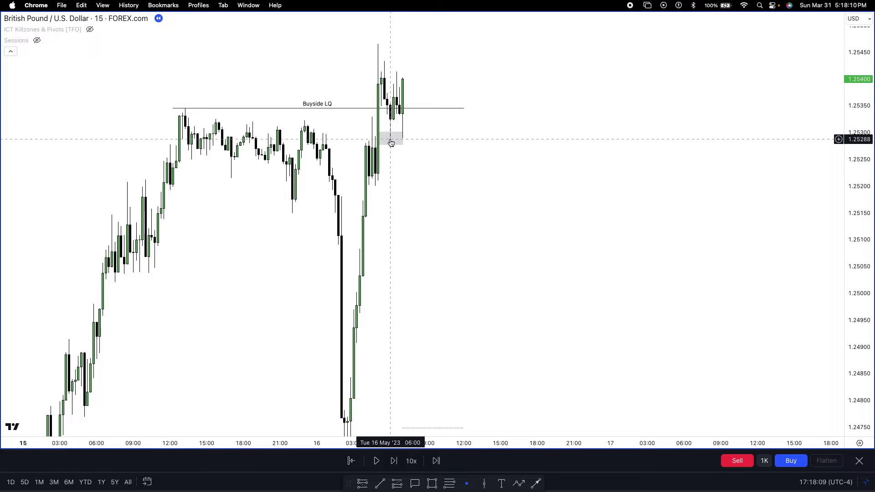
left_click_drag(864, 208, 864, 243)
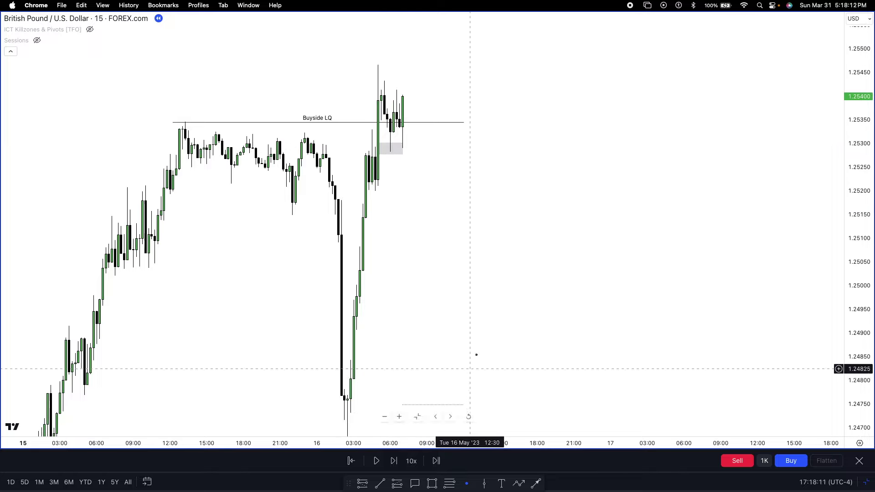
left_click(394, 462)
left_click(394, 461)
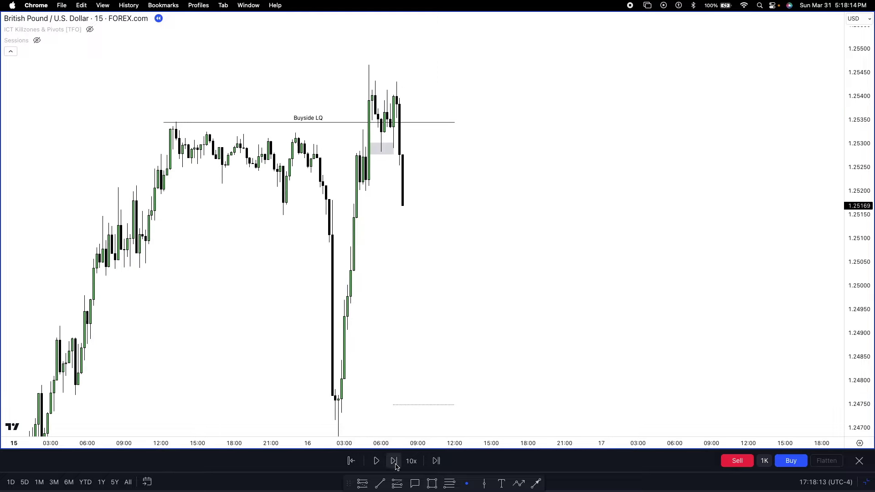
- Examine the 15–16 May price action around the Buyside LQ line, the shaded zone and the latest candles
left_click_drag(850, 279, 850, 230)
scroll(395, 162, "up", 1)
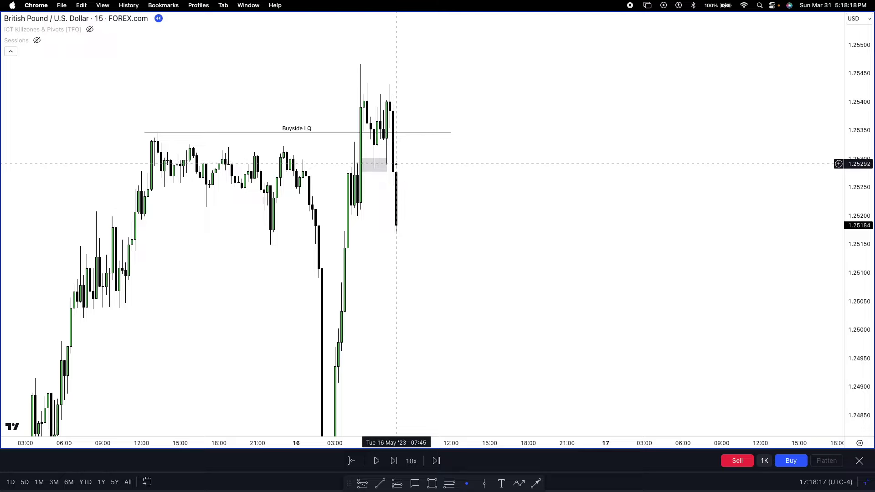
left_click_drag(488, 231, 513, 190)
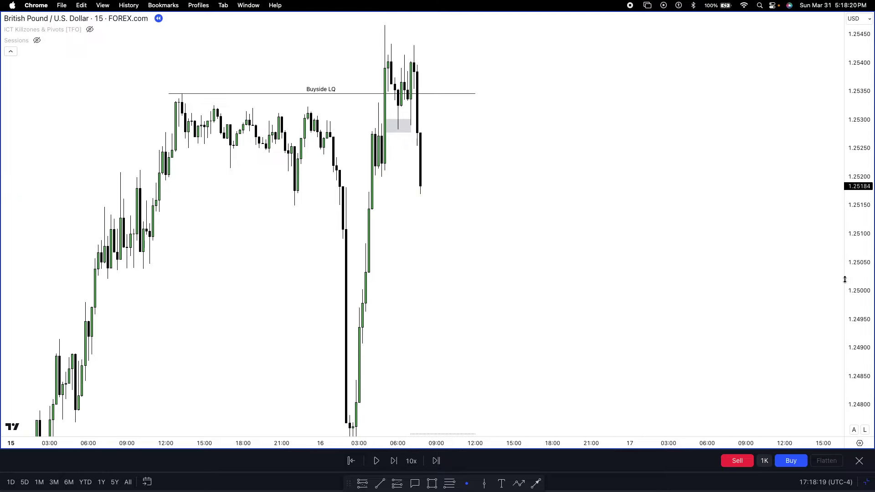
left_click_drag(847, 271, 847, 332)
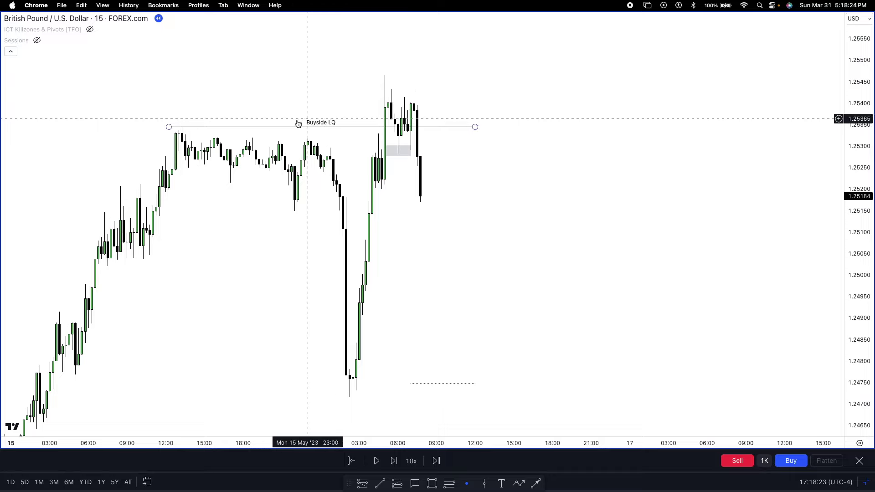
scroll(407, 132, "left", 5)
scroll(355, 102, "left", 2)
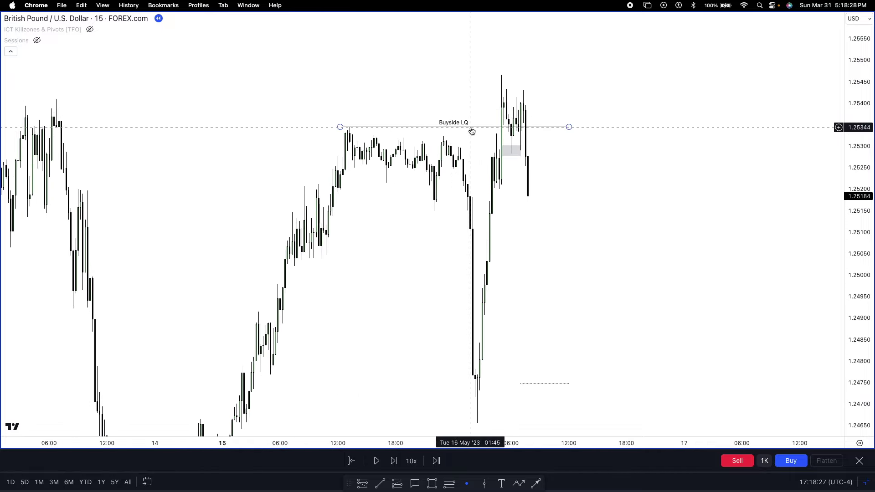
scroll(471, 131, "right", 2)
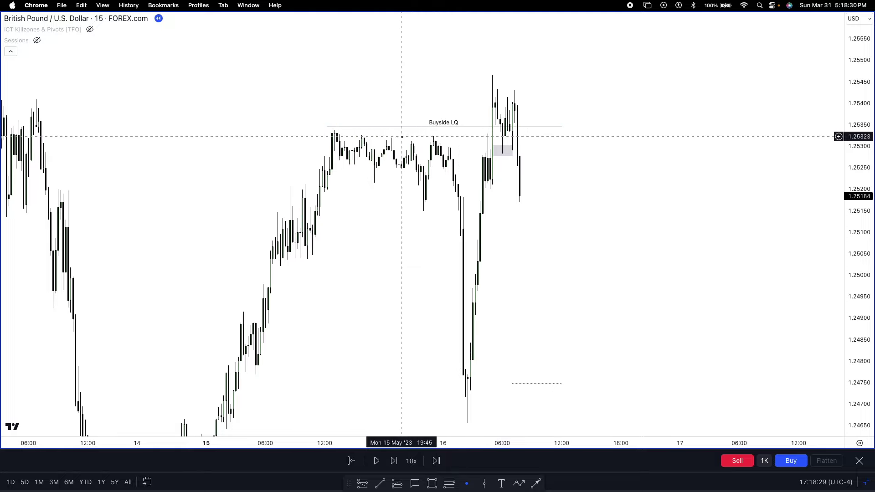
scroll(482, 128, "right", 3)
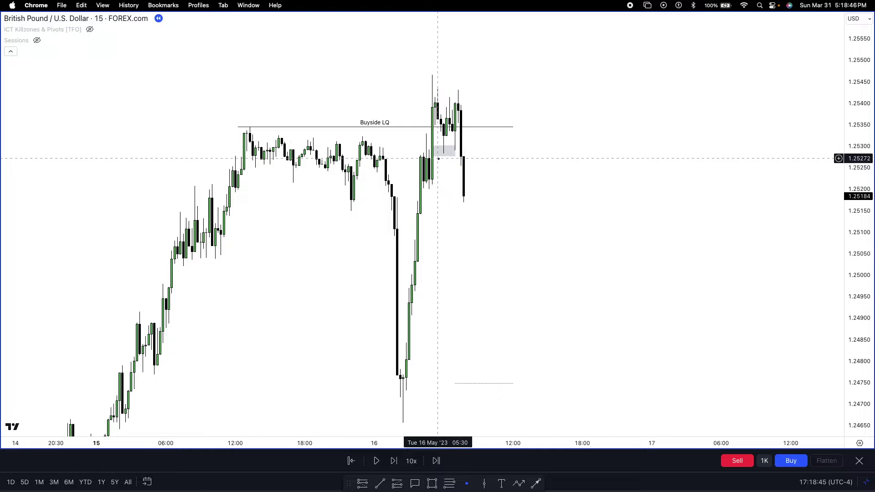
scroll(429, 153, "up", 2)
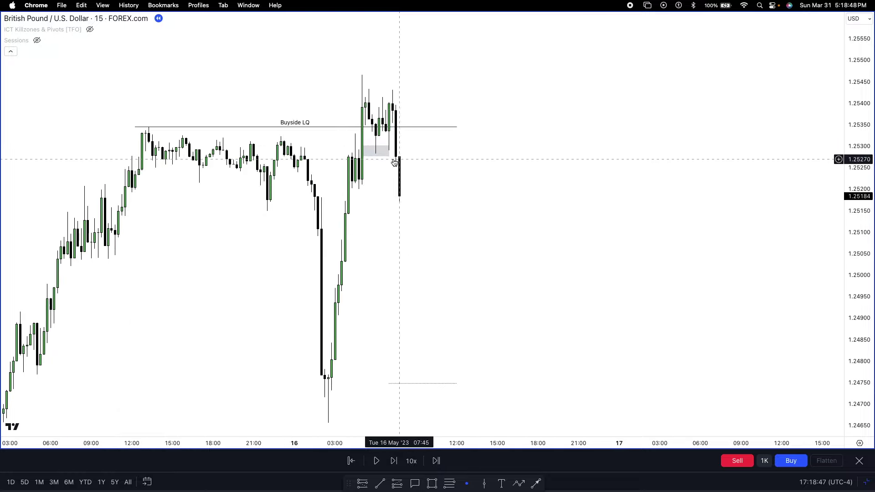
left_click_drag(443, 208, 455, 183)
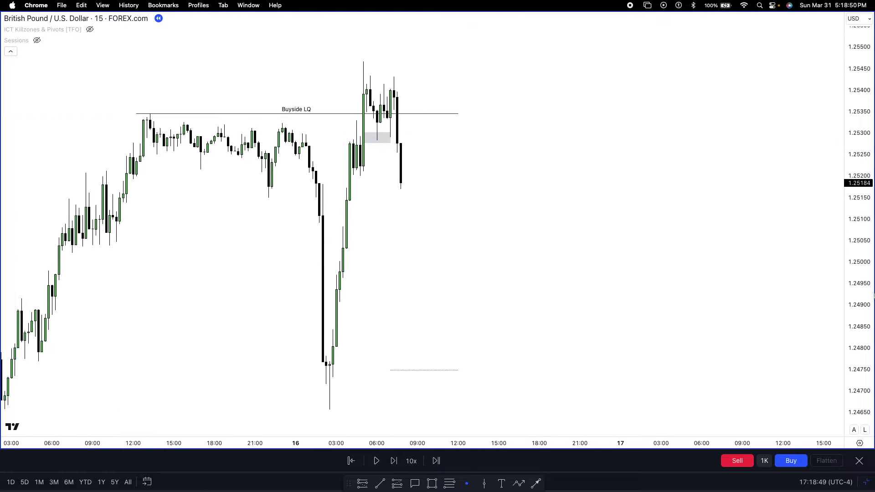
left_click_drag(860, 296, 860, 365)
scroll(541, 254, "down", 2)
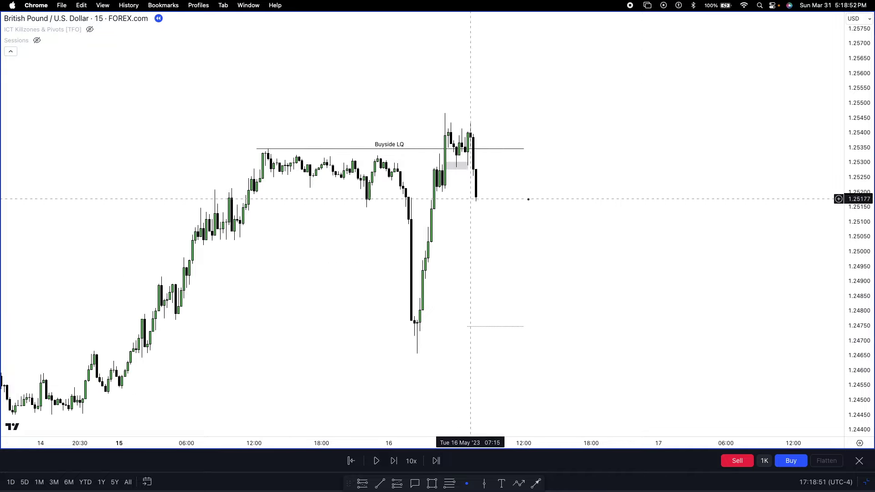
left_click_drag(663, 228, 655, 246)
left_click_drag(861, 291, 861, 241)
left_click_drag(597, 268, 597, 259)
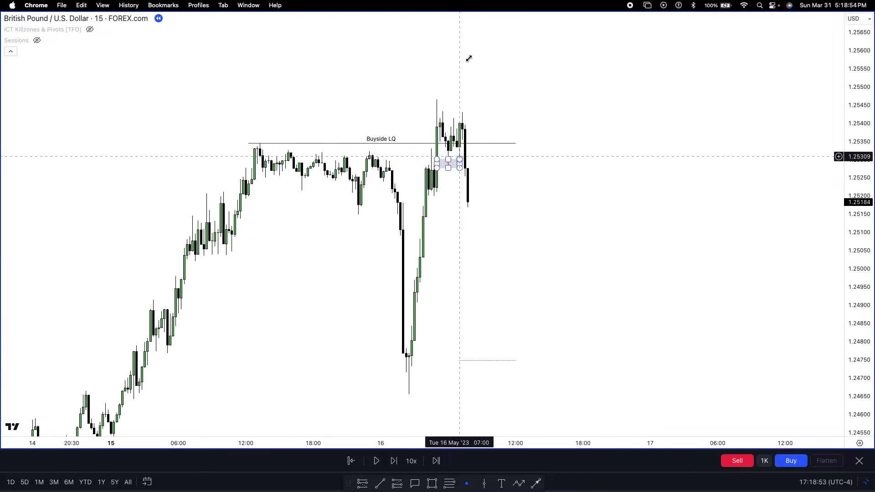
- Advance the bar replay candle by candle to the 09:00 candle on 16 May
left_click(395, 461)
left_click(395, 460)
left_click(394, 461)
left_click(395, 460)
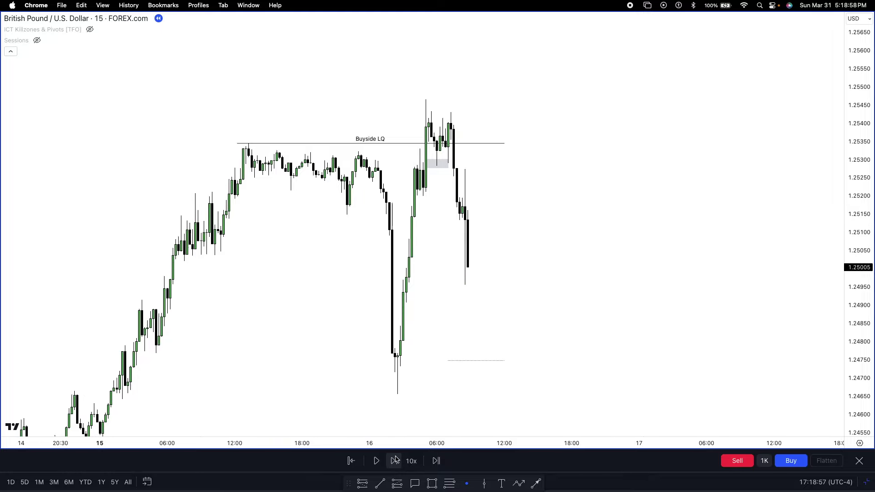
left_click(395, 461)
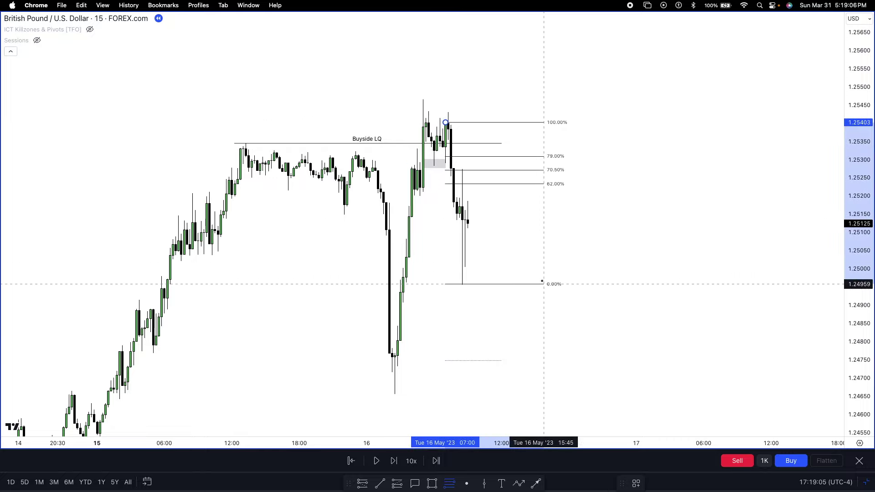
- Draw a Fibonacci retracement from 1.25403 at 07:00 on 16 May down to the swing low at 1.24959
left_click(544, 284)
right_click(521, 260)
left_click(471, 220)
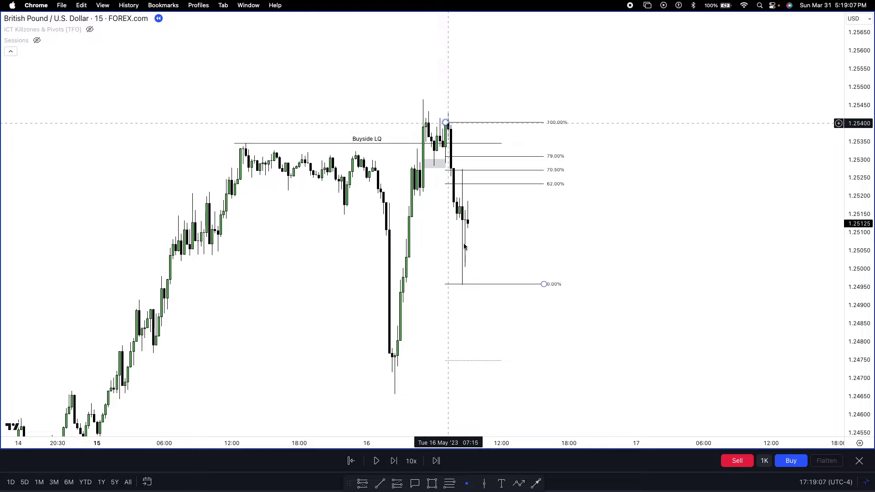
- Advance the bar replay candle by candle to the 11:30 candle on 16 May
left_click(394, 461)
left_click(394, 462)
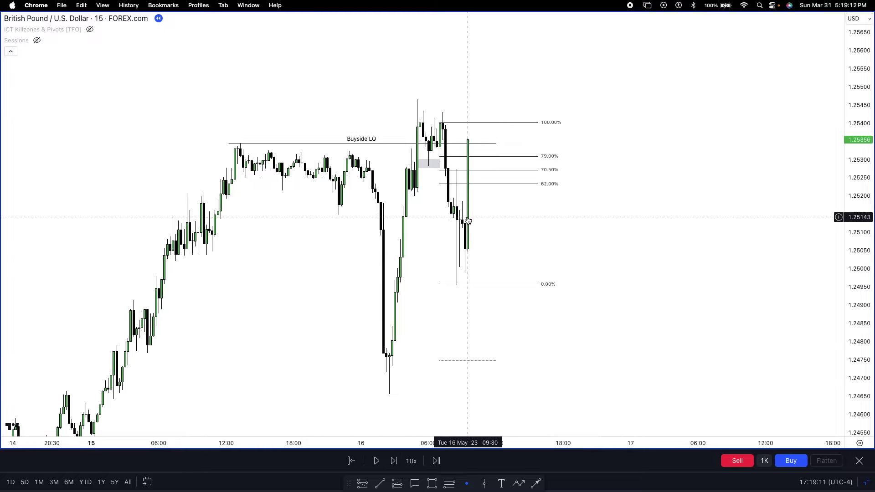
left_click(394, 461)
left_click(394, 461)
left_click(394, 462)
left_click(394, 461)
left_click(394, 462)
left_click(394, 462)
left_click(394, 461)
left_click(394, 462)
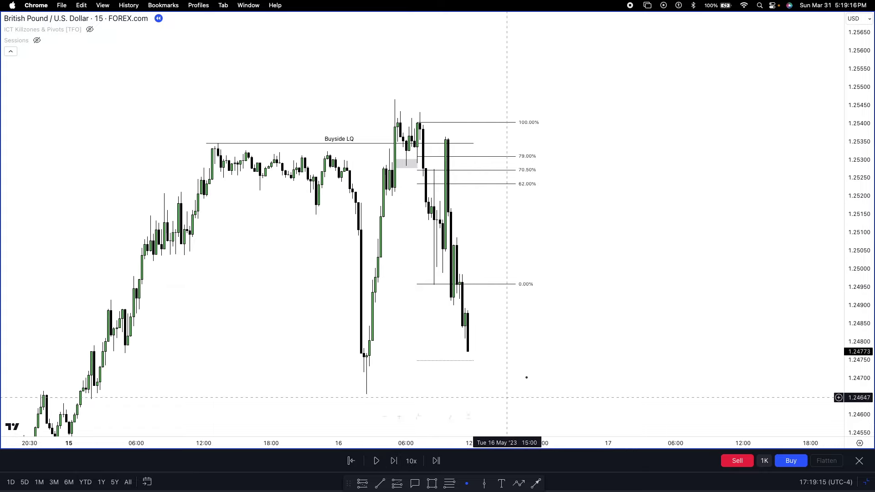
left_click_drag(591, 313, 631, 246)
left_click_drag(860, 328, 860, 352)
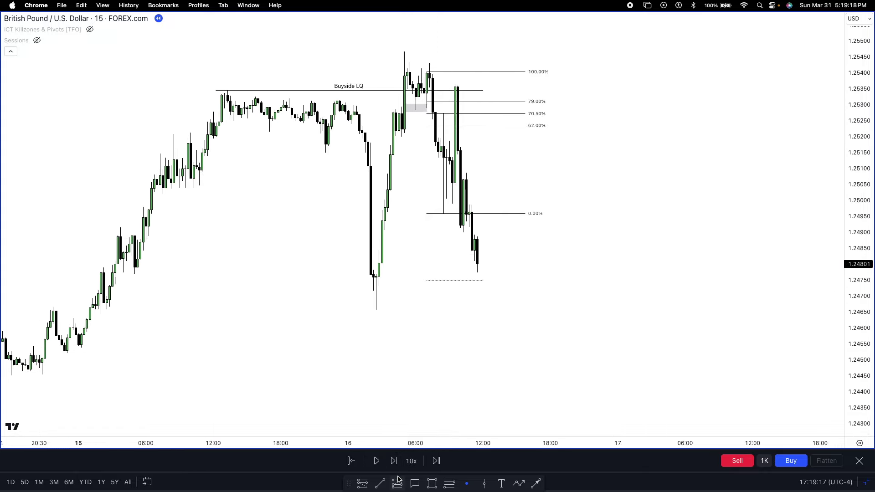
- Draw a horizontal trend line at about 1.24655 along the 16 May swing low, from 02:00 to 22:45
left_click(370, 309)
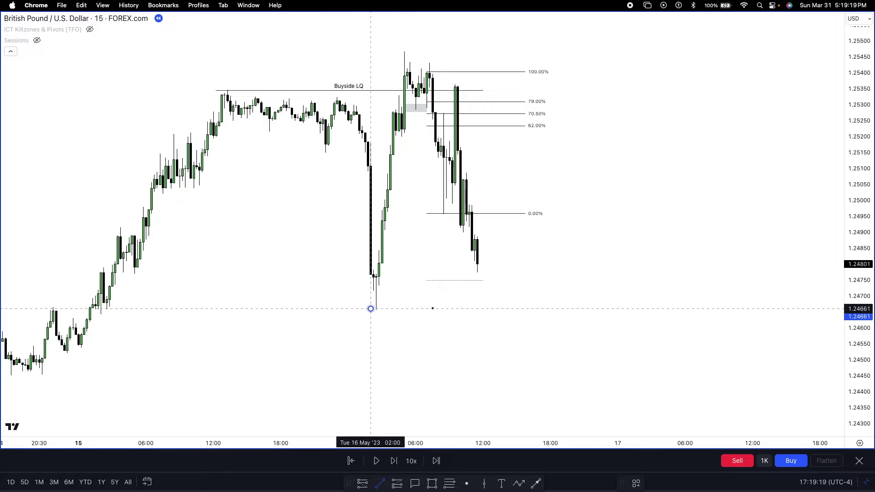
left_click(603, 309)
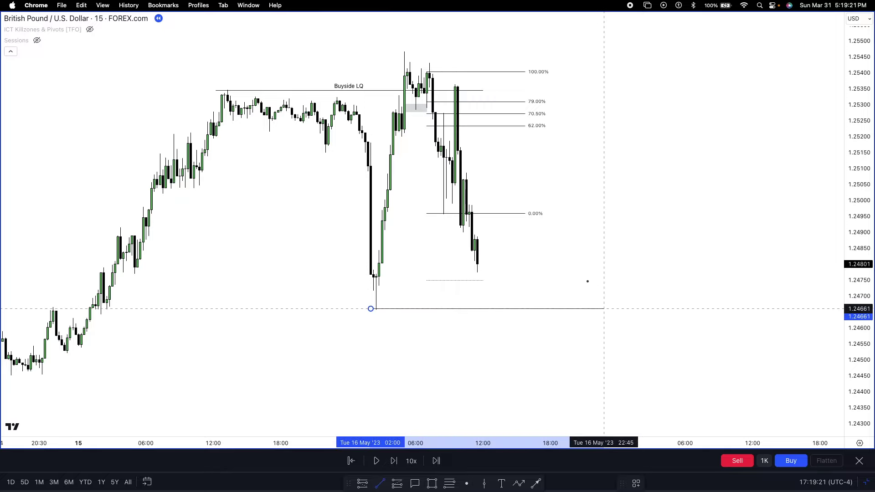
left_click_drag(400, 309, 399, 311)
- Label the swing-low trend line "sellside LQ" and align its text to the right end
double_click(400, 310)
left_click_drag(437, 170, 284, 183)
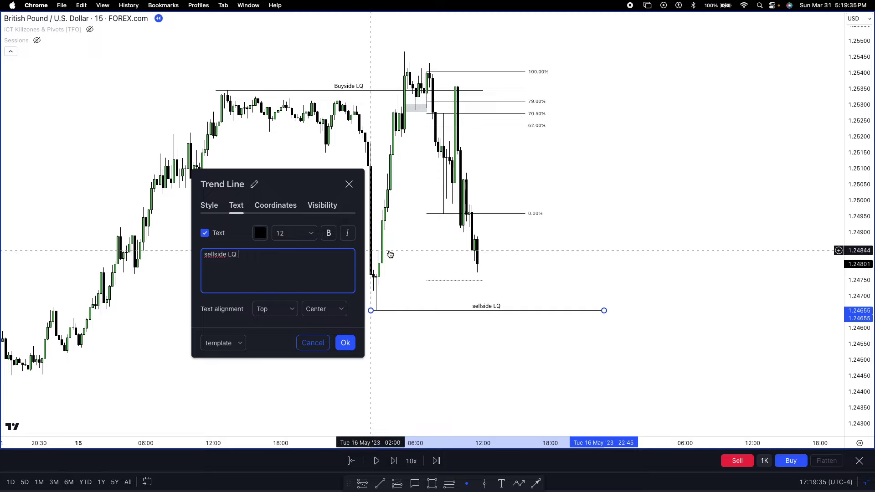
left_click(310, 308)
left_click(318, 356)
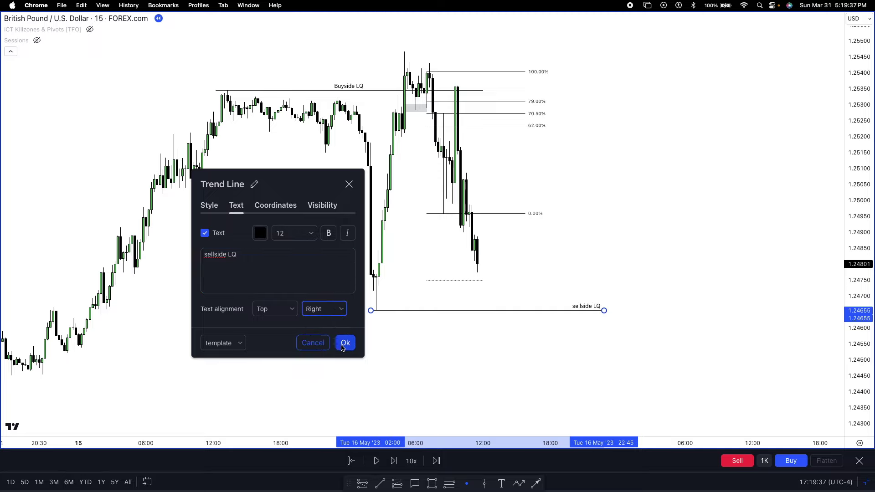
left_click(345, 348)
left_click(535, 226)
- Examine the 15–16 May price action around the shaded zone, the Buyside LQ line and the Fibonacci levels
scroll(542, 209, "up", 1)
left_click_drag(556, 236, 554, 247)
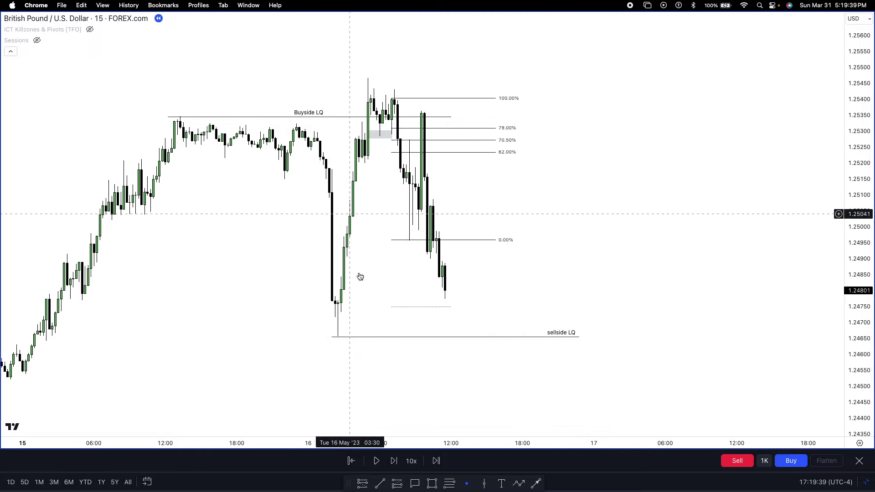
scroll(553, 242, "up", 1)
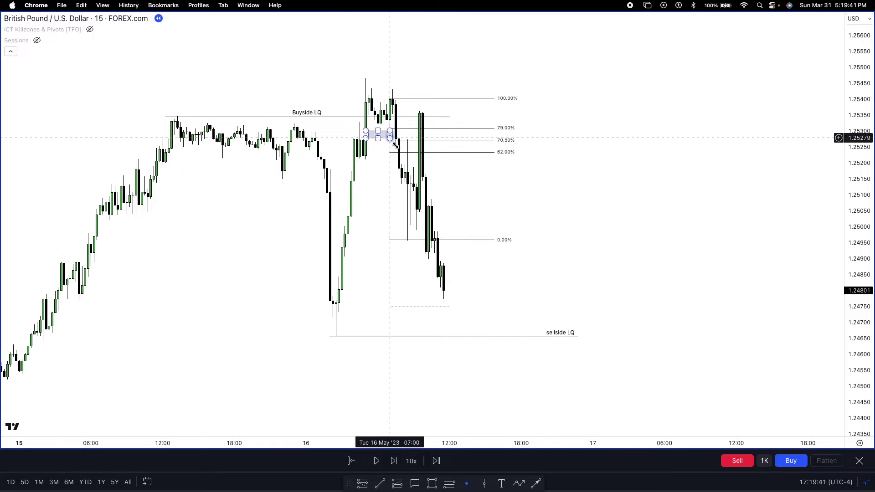
scroll(380, 119, "left", 3)
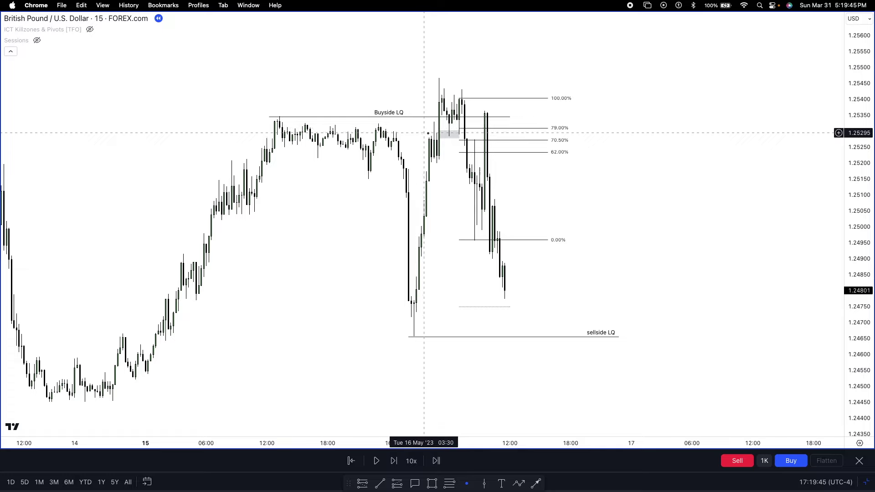
scroll(401, 113, "right", 3)
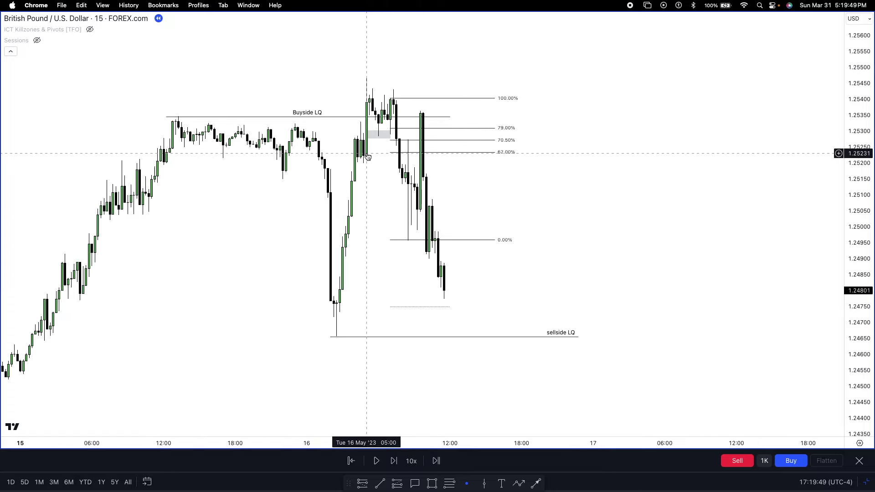
left_click(379, 138)
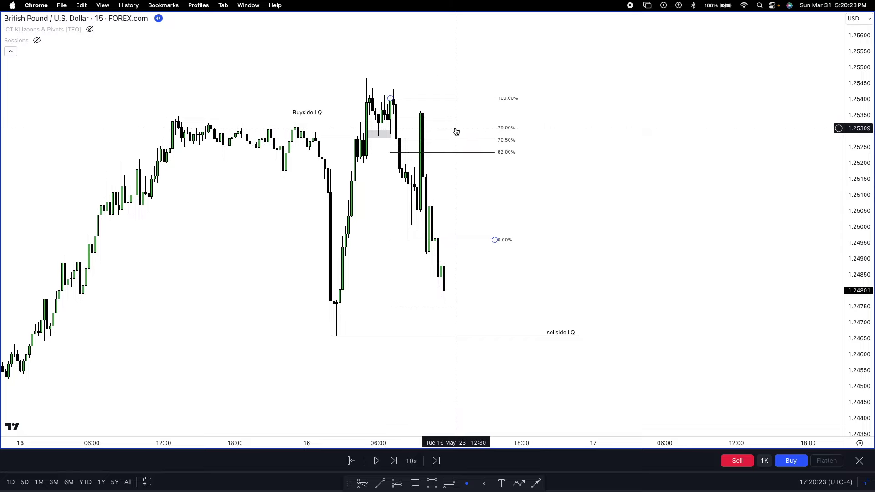
- Draw a rectangle from the 100% Fibonacci level at 07:00 on 16 May down to about 1.25285, extending into early 17 May
scroll(766, 254, "up", 1)
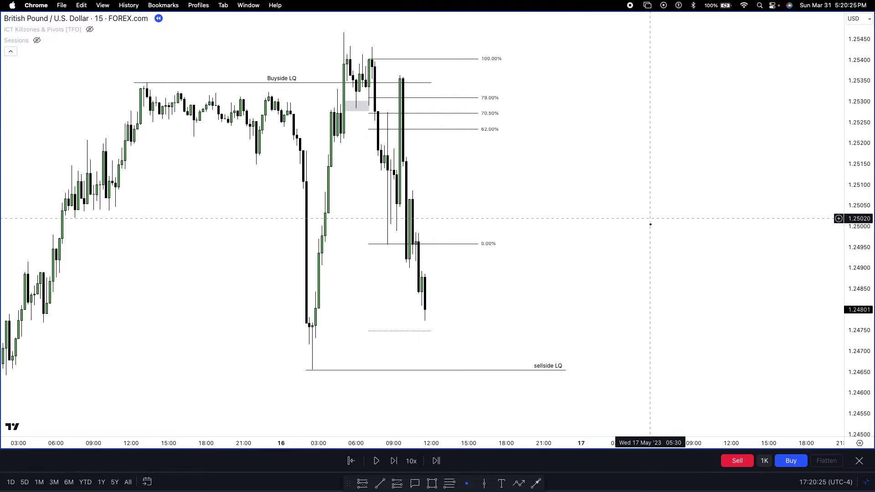
key("alt+shift+r")
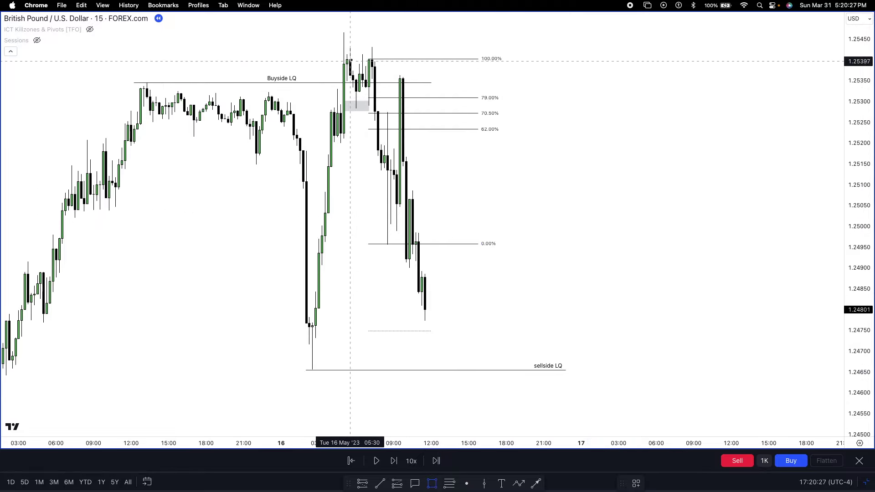
mouse_move(369, 59)
left_mouse_down()
mouse_move(399, 107)
mouse_move(563, 126)
mouse_move(609, 108)
left_mouse_up()
left_click(446, 210)
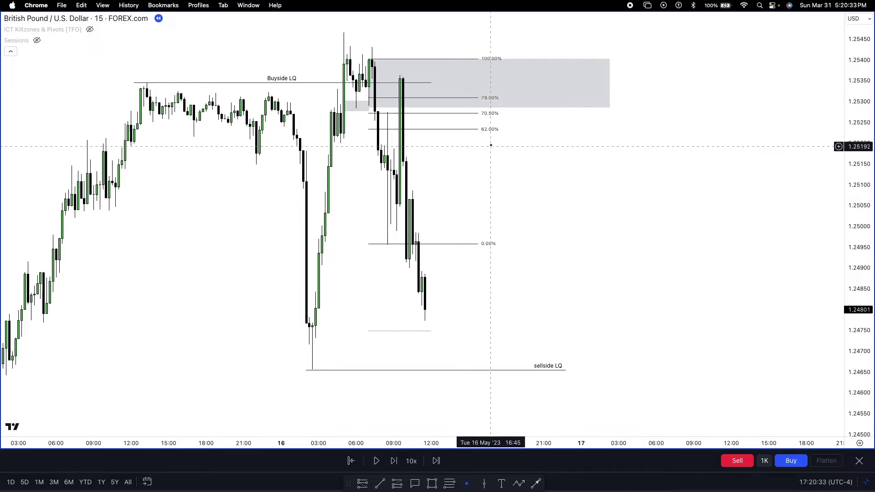
- Remove the large rectangle covering the 100% to 79% Fibonacci area
left_click(512, 109)
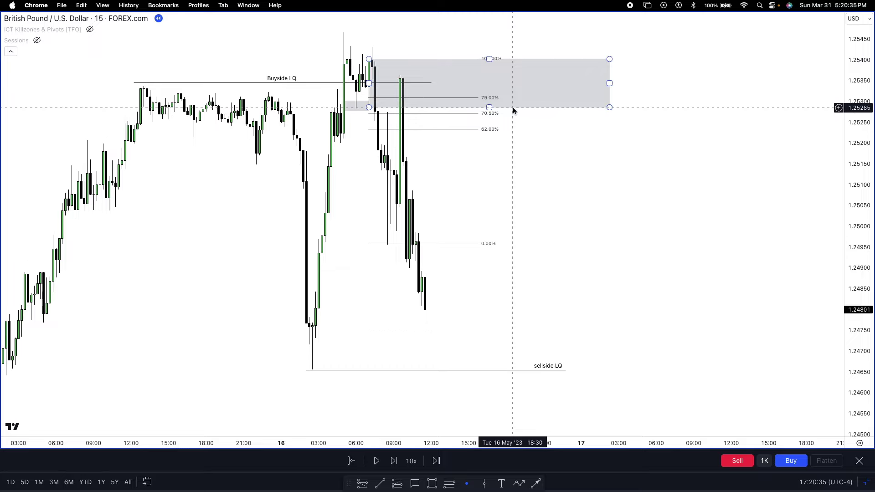
right_click(512, 108)
left_click(542, 295)
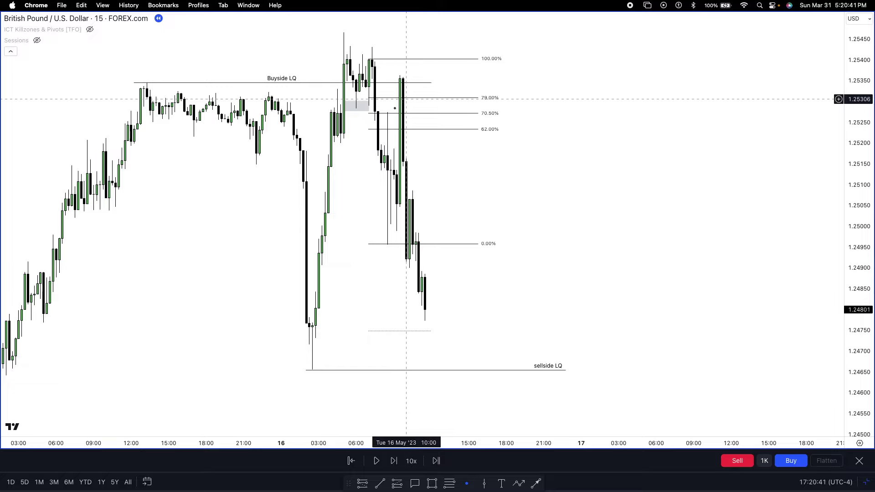
- Advance the bar replay to the 02:45 candle on 17 May, beyond the sellside LQ line
left_click_drag(855, 309, 853, 332)
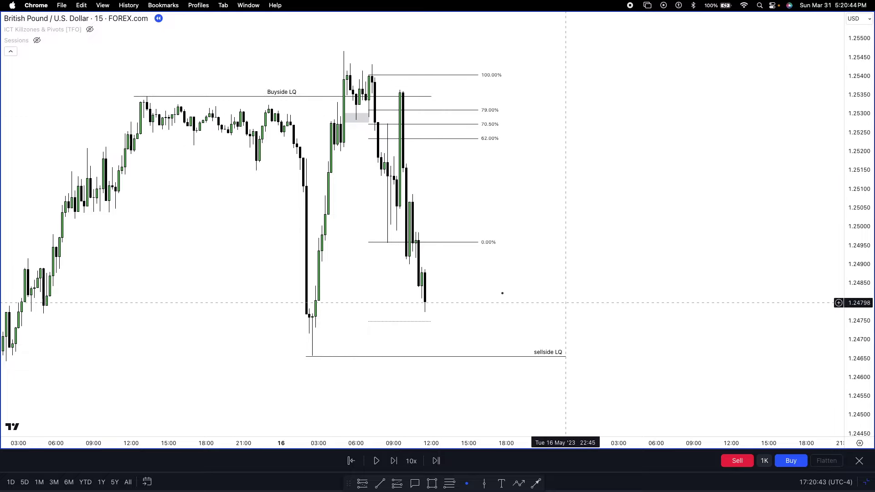
left_click(395, 463)
left_click(396, 462)
left_click(396, 463)
left_click(395, 463)
left_click(396, 463)
left_click(396, 463)
left_click(396, 463)
left_click(396, 463)
left_click(395, 460)
left_click(395, 461)
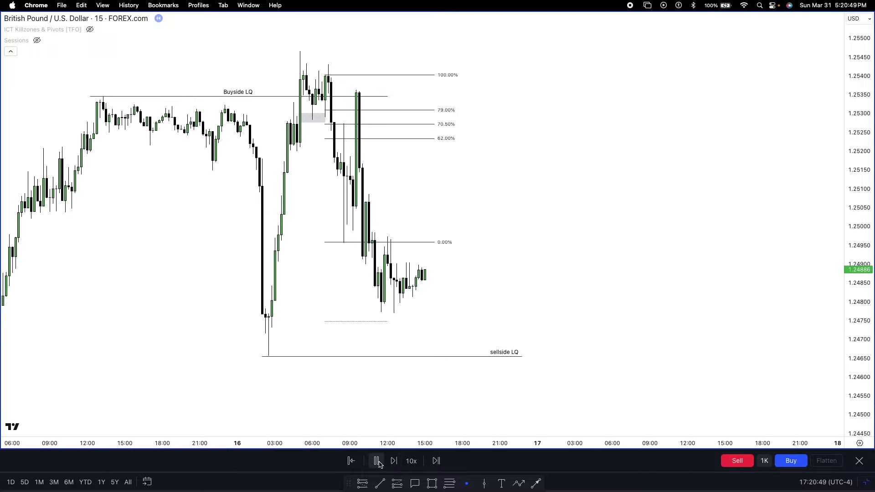
left_click(376, 460)
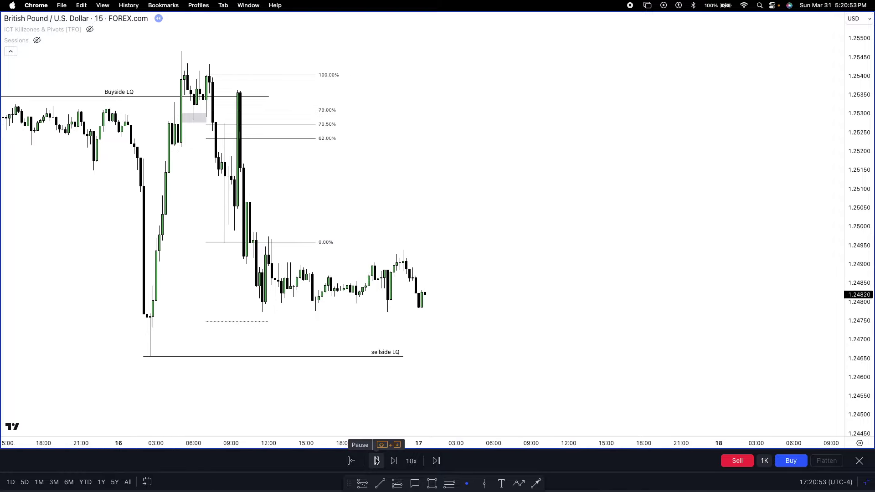
left_click(376, 460)
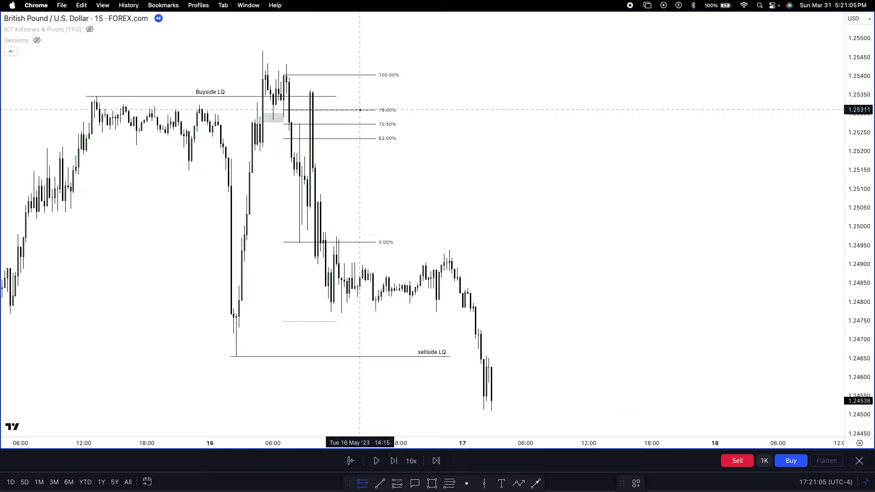
- Place a short position at 15:00 on 16 May with entry at the 62% level, stop at the 100% level and target at about 1.24660
left_click(368, 138)
left_click_drag(368, 67, 375, 76)
left_click_drag(368, 210, 375, 354)
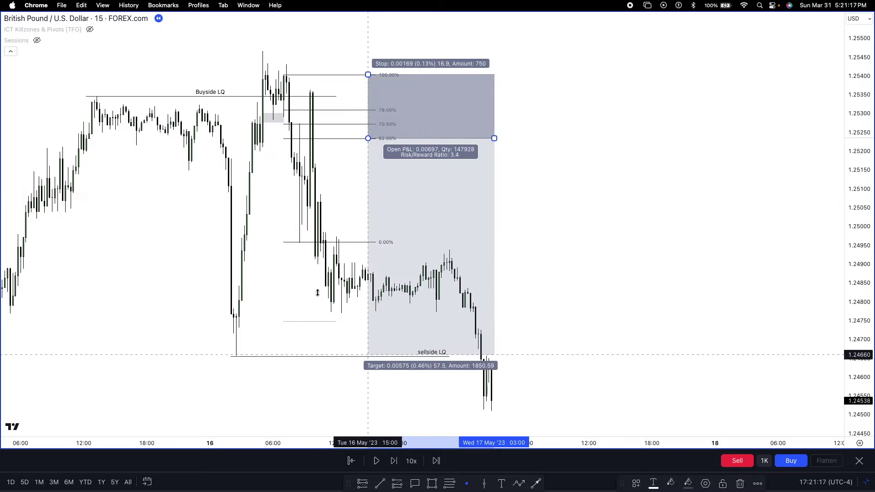
scroll(268, 248, "down", 2)
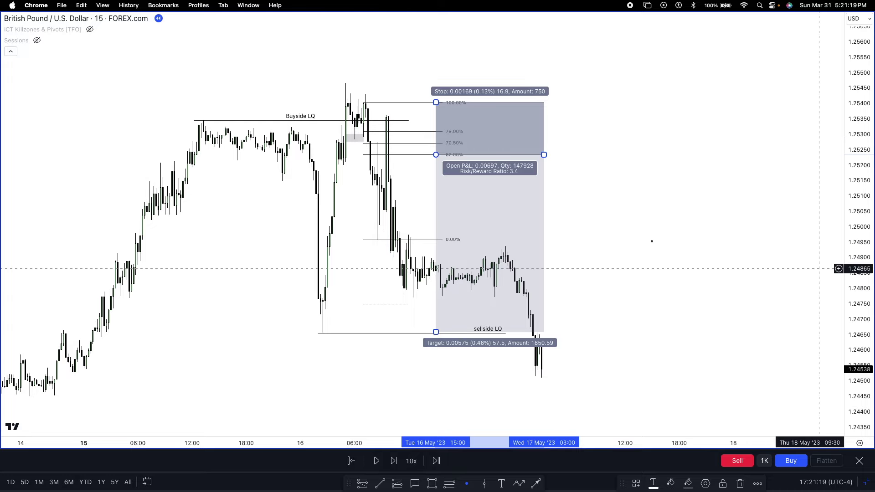
scroll(268, 132, "up", 2)
- Remove the short position from the chart after reviewing the shaded zone and the Fibonacci levels
left_click(268, 138)
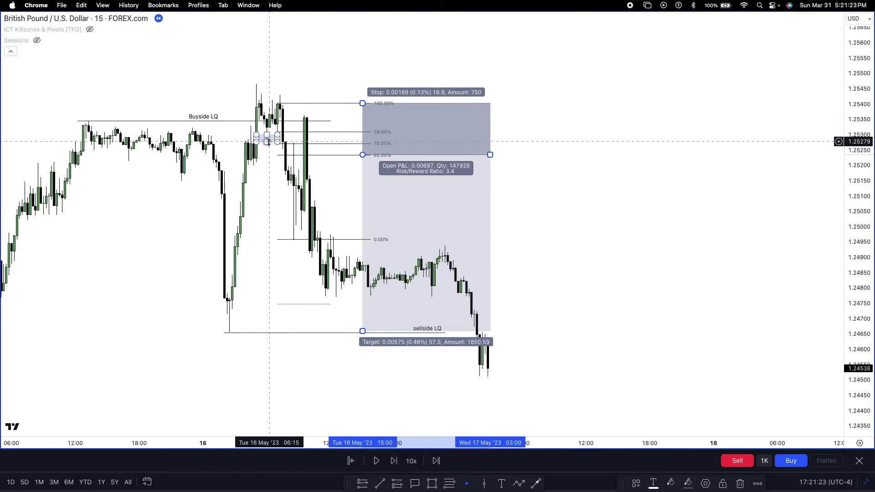
left_click(269, 145)
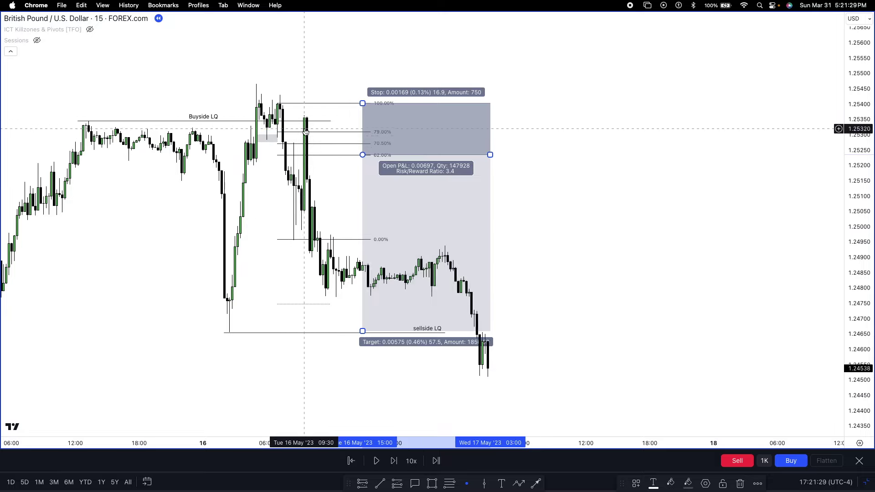
right_click(385, 131)
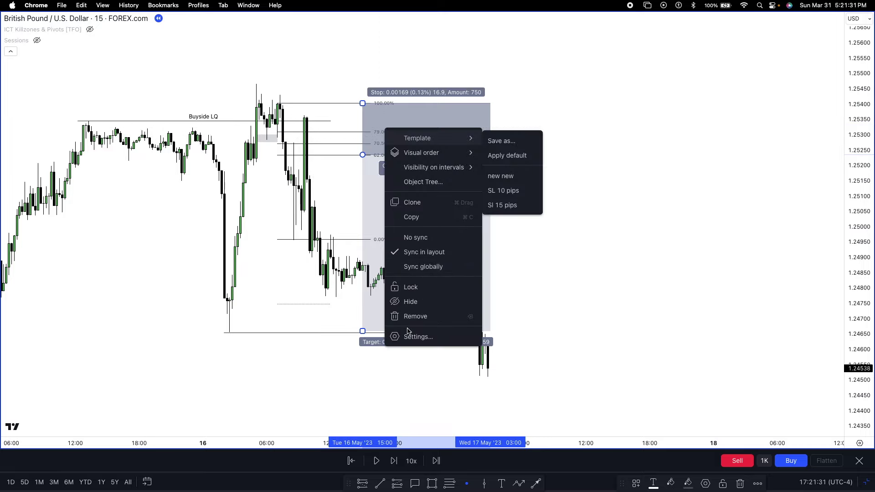
left_click(410, 316)
scroll(493, 205, "down", 2)
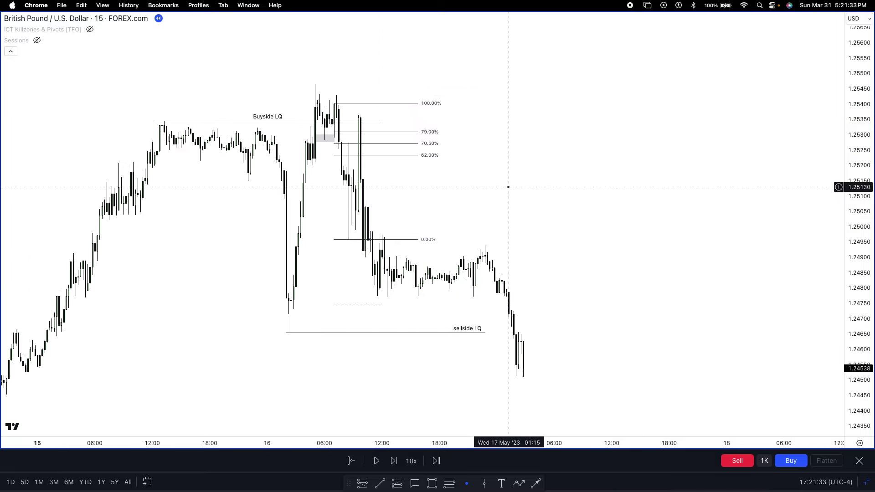
left_click_drag(850, 203, 849, 158)
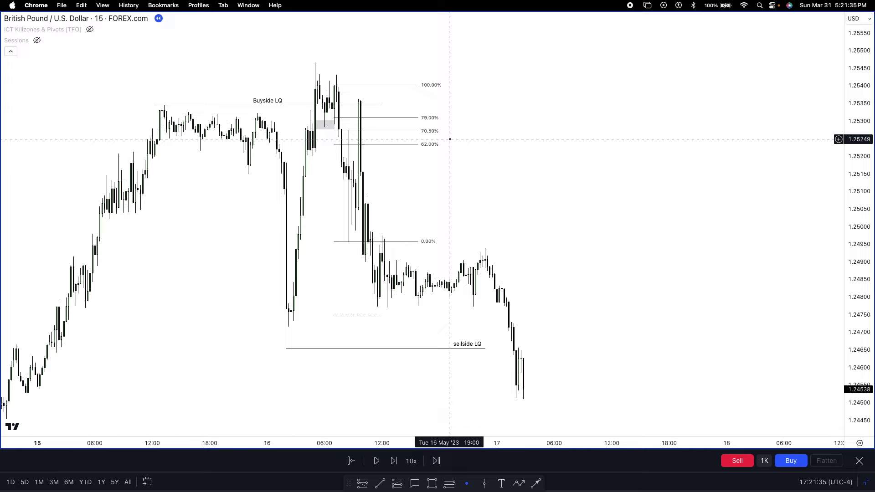
scroll(450, 139, "up", 1)
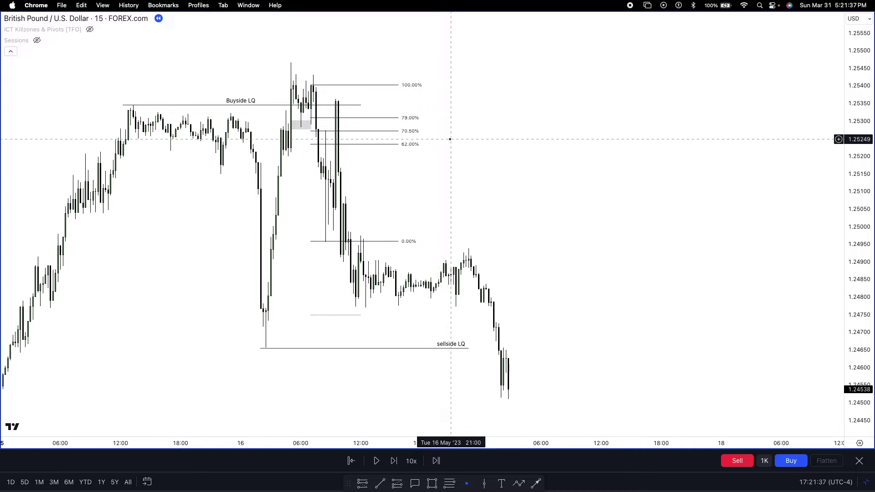